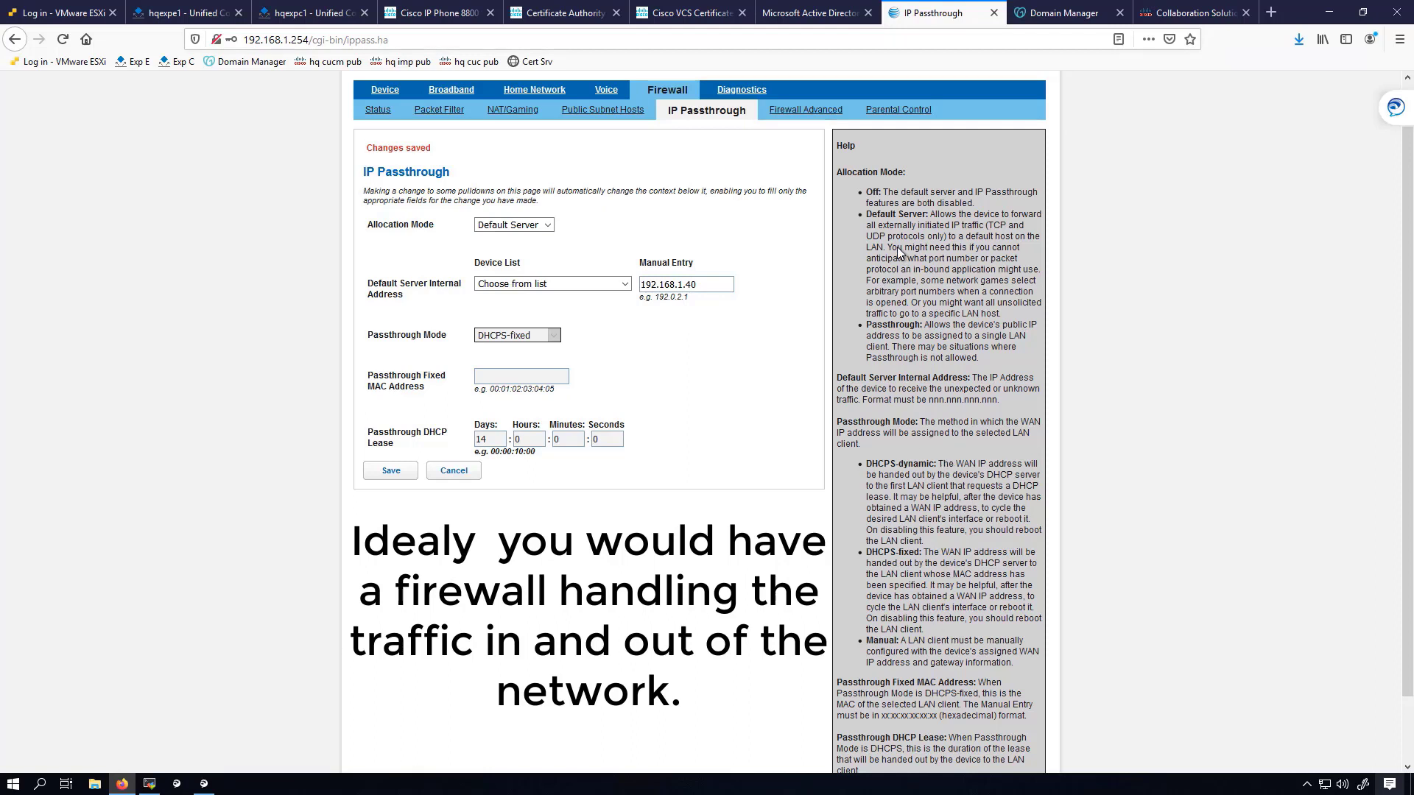
Review the Default Server help text, then pick 192.168.1.40 from the Device List as the default server.
drag(876, 213, 922, 213)
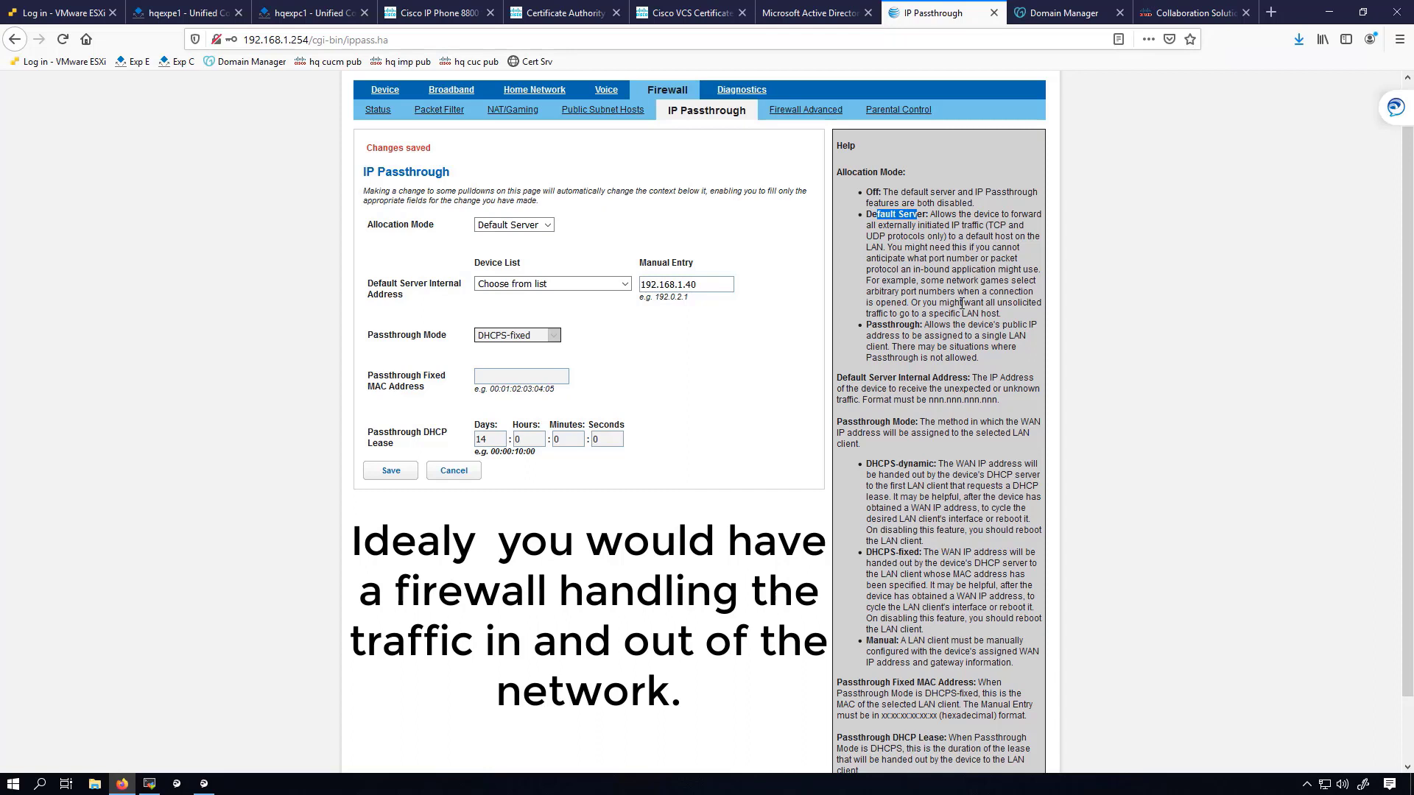
click(911, 237)
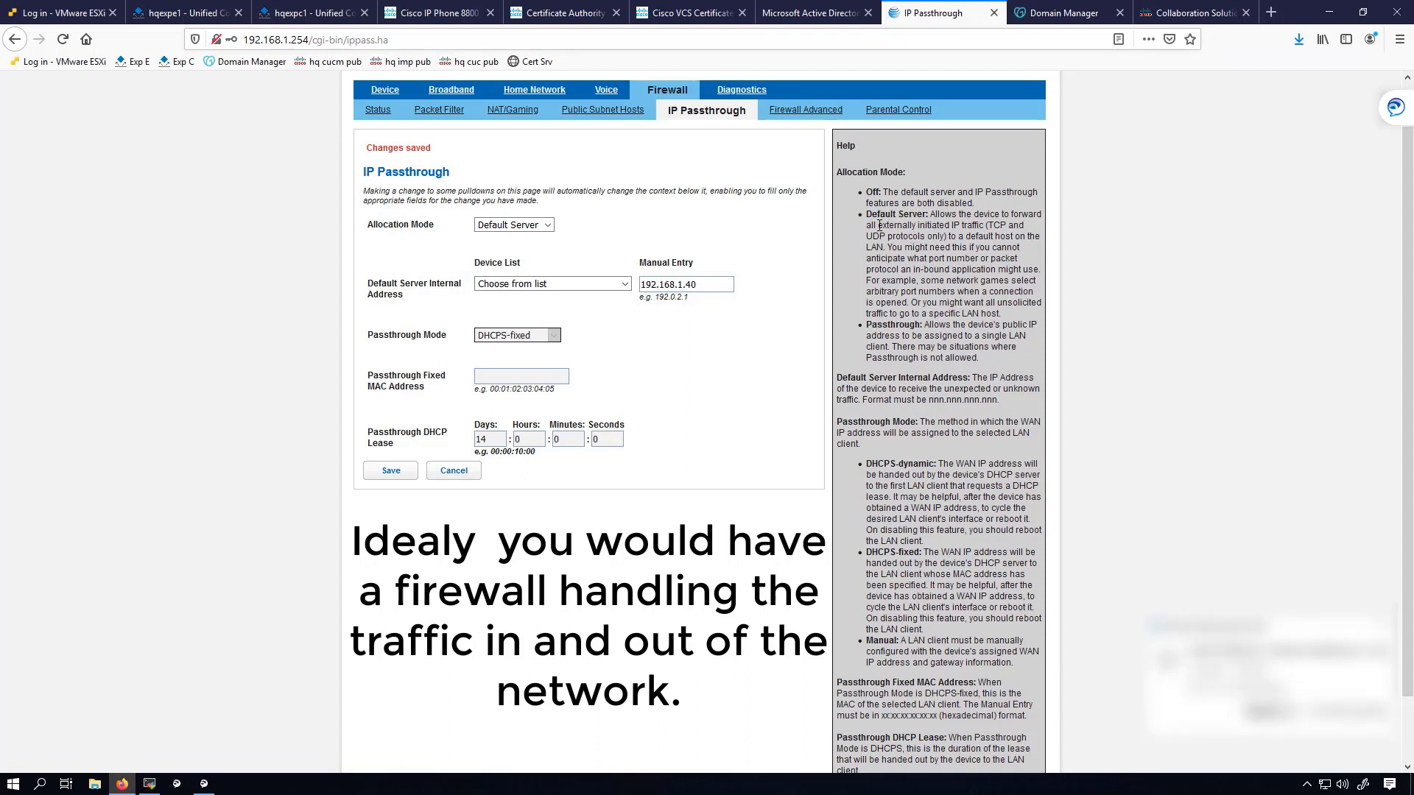
drag(877, 225, 986, 226)
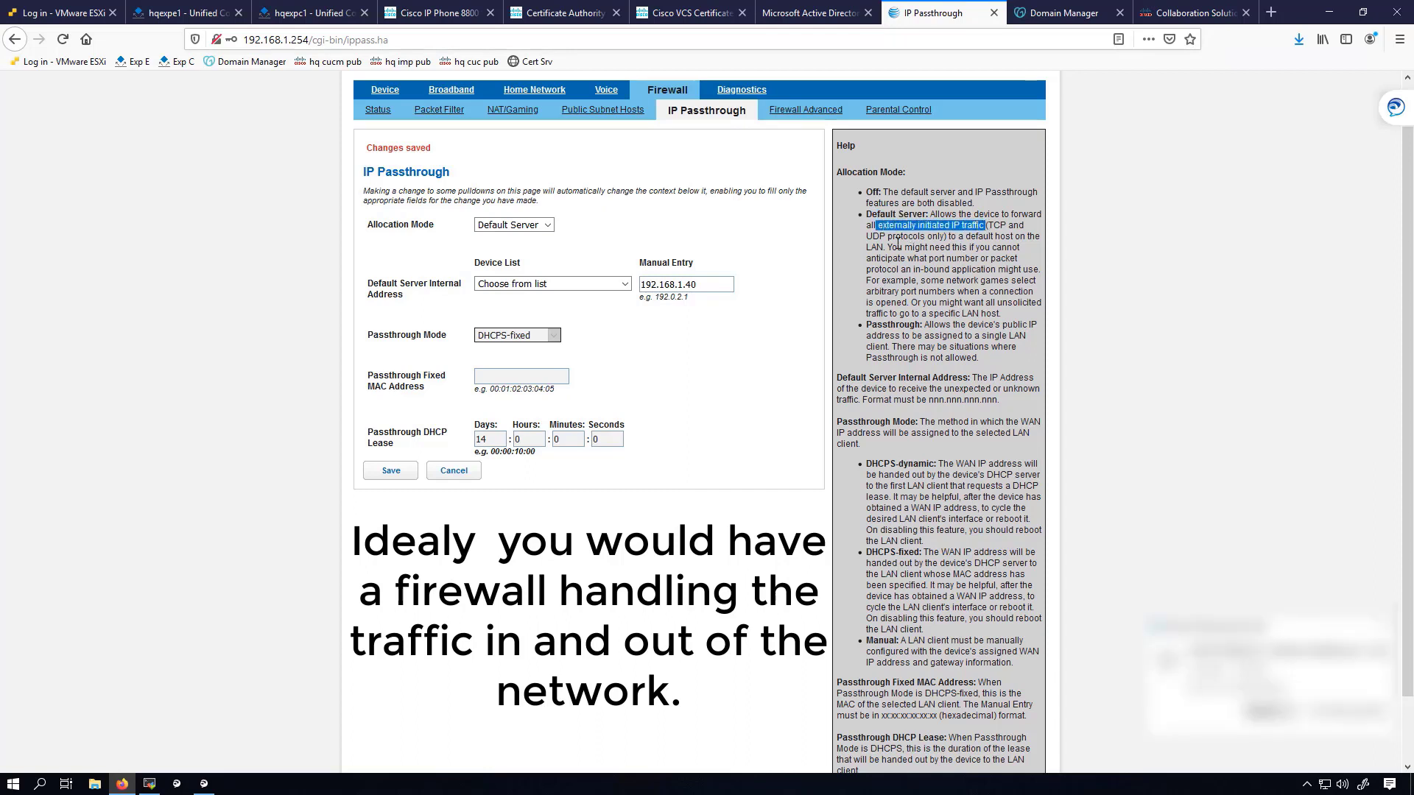
drag(891, 235, 951, 237)
drag(965, 236, 1025, 256)
click(927, 247)
drag(892, 259, 1039, 272)
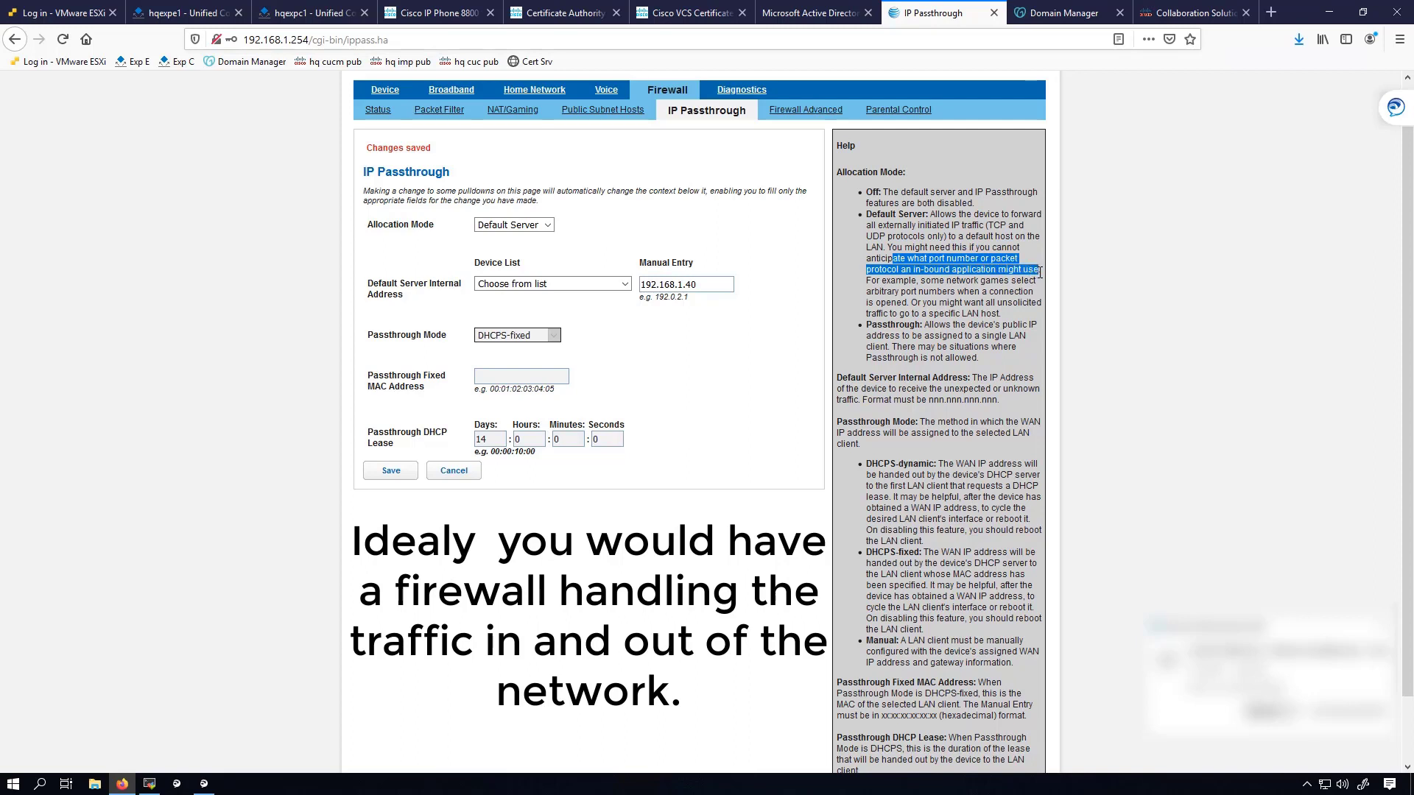
click(959, 286)
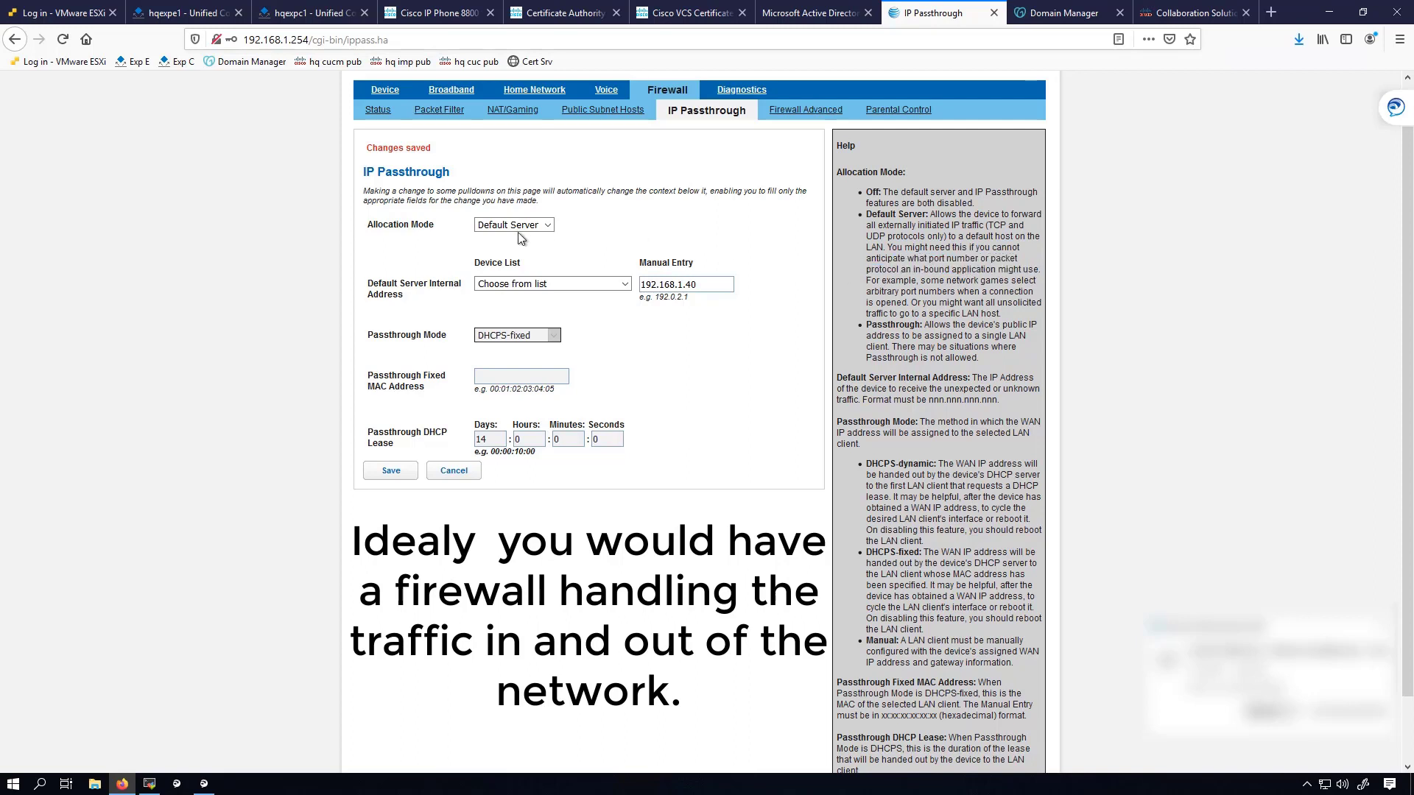
click(539, 285)
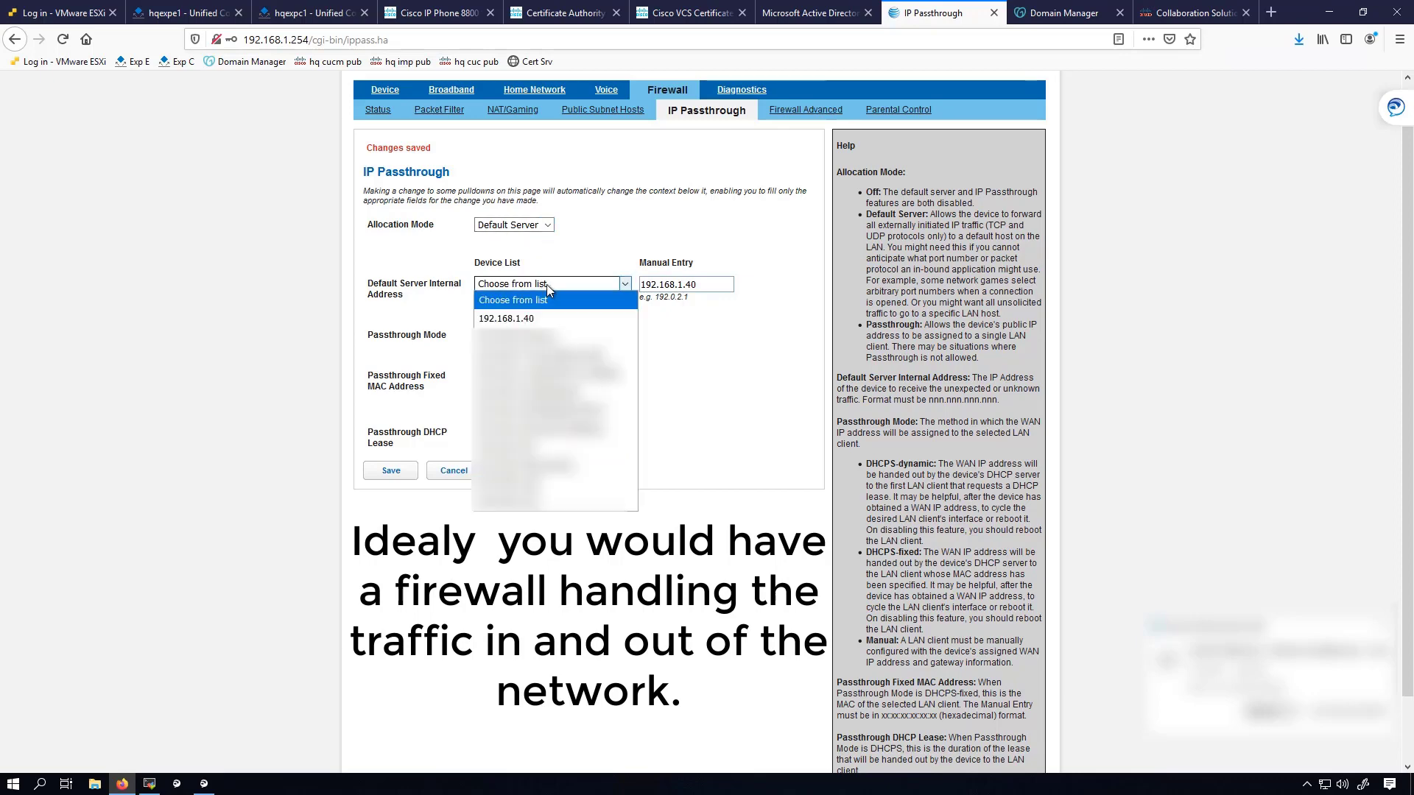
click(524, 319)
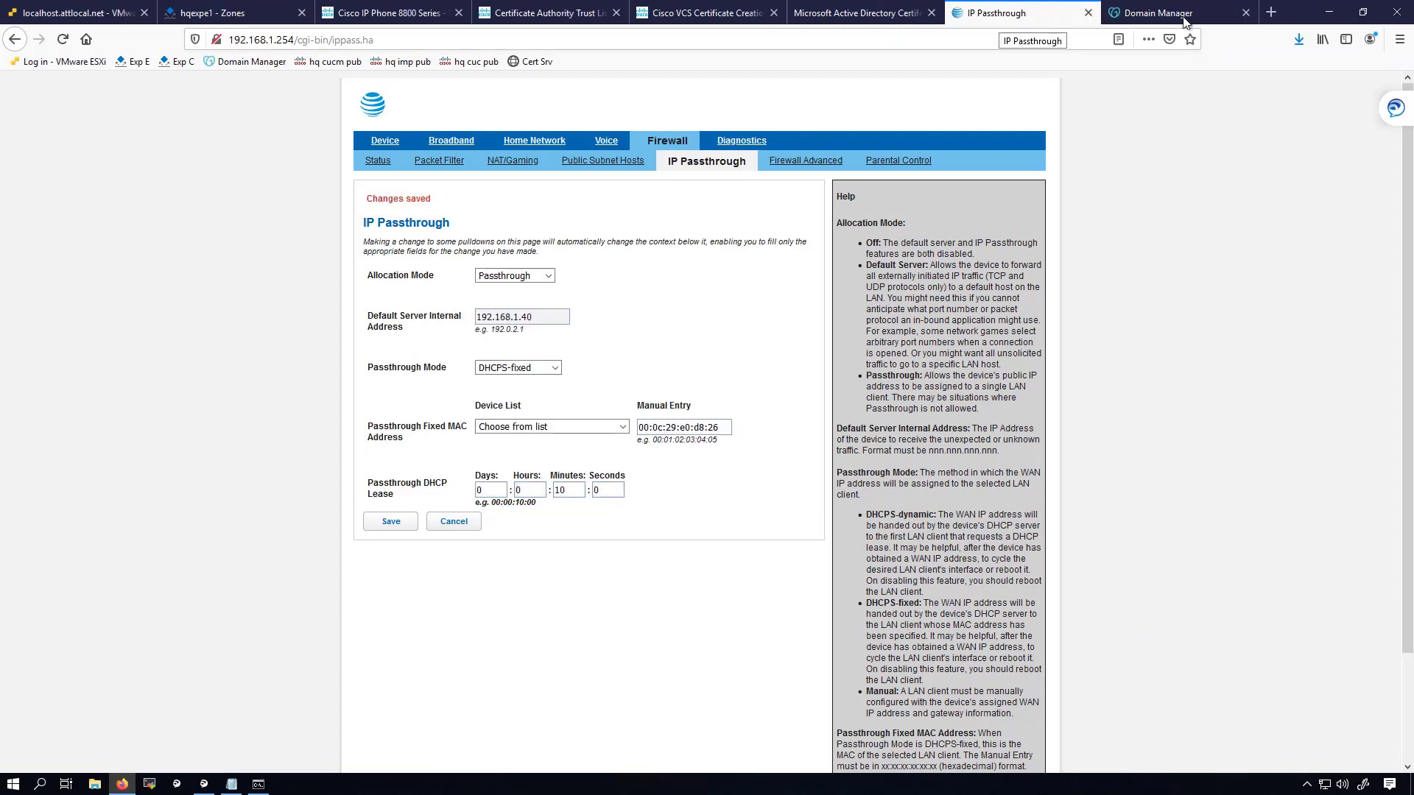
Open the hqexpe1 A record from the domain's DNS records list.
click(1187, 15)
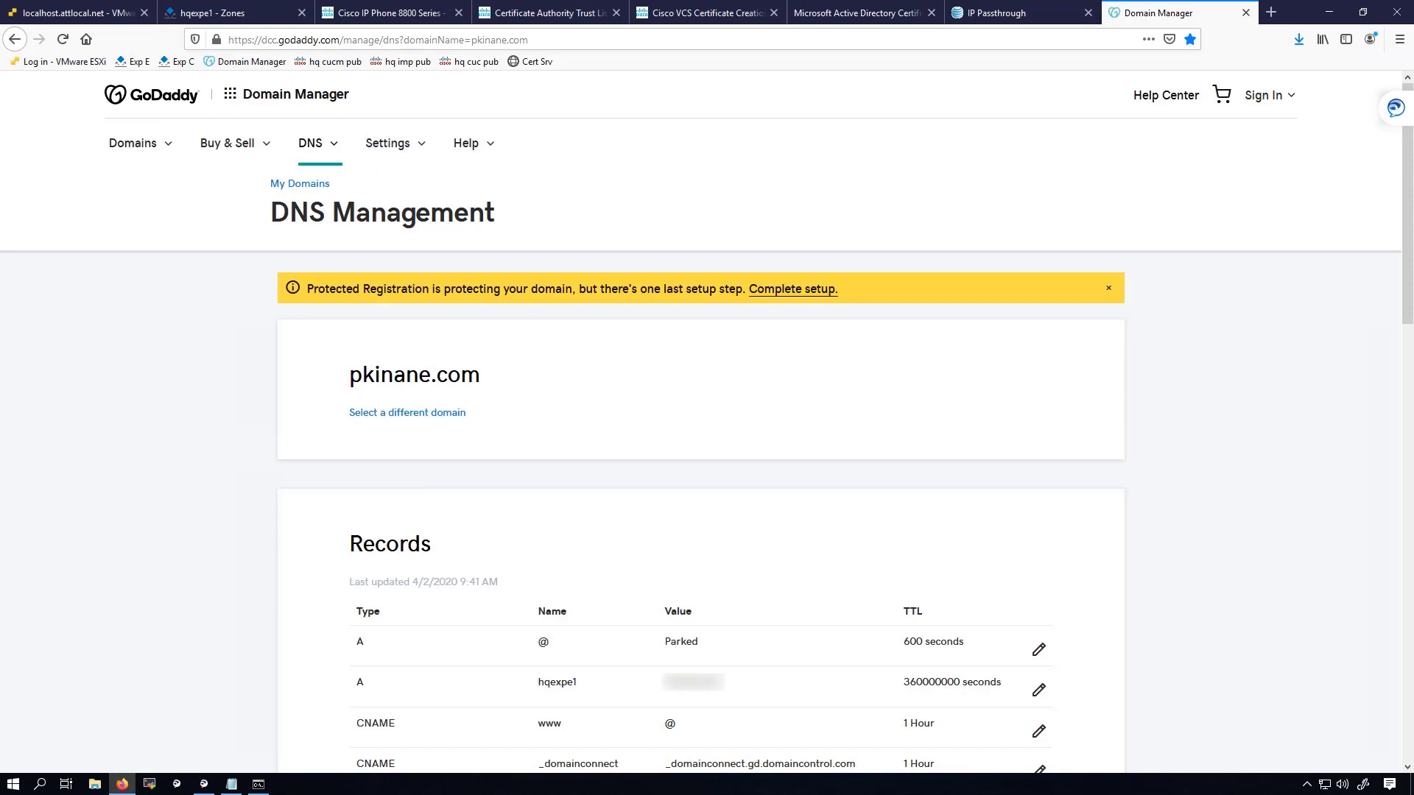
scroll(670, 472, down, 5)
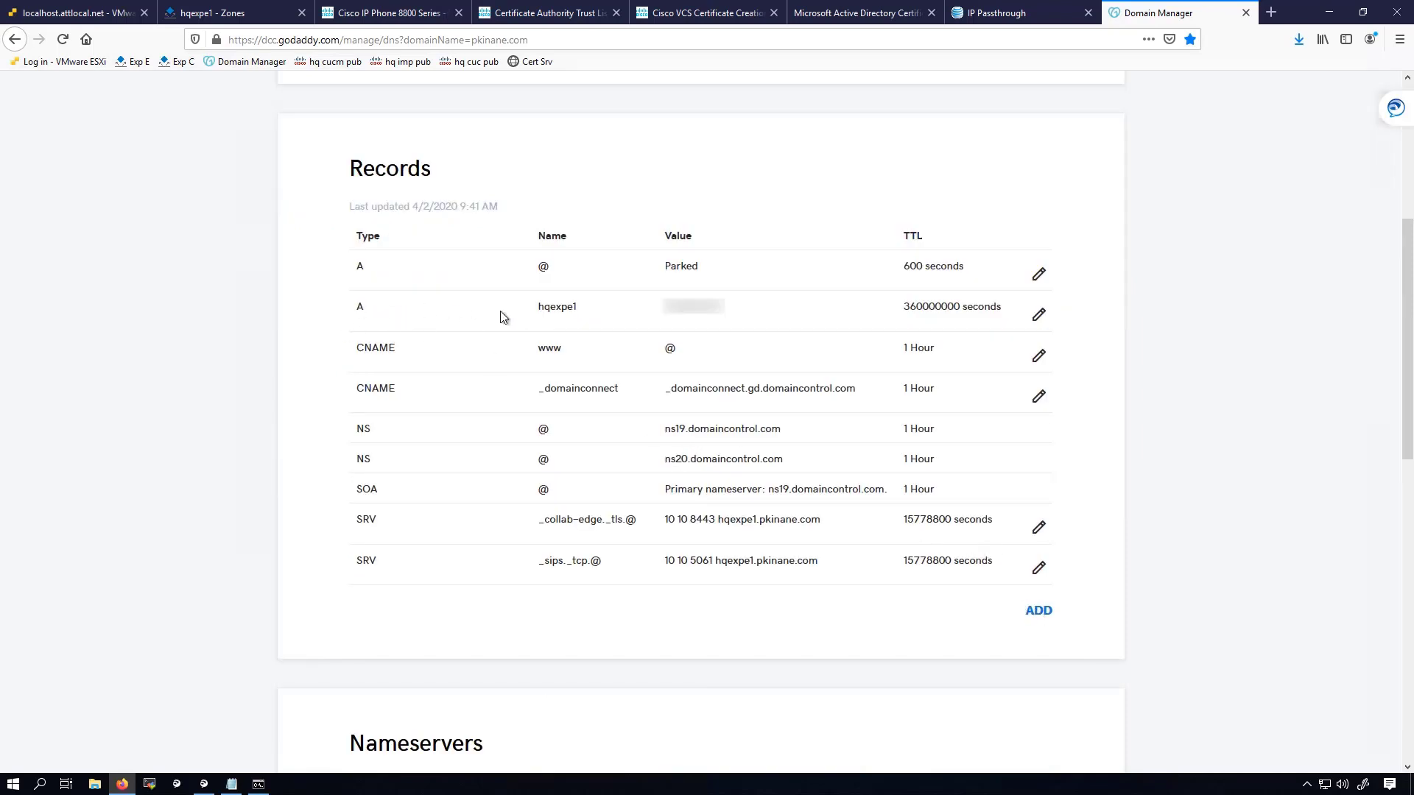
click(1038, 314)
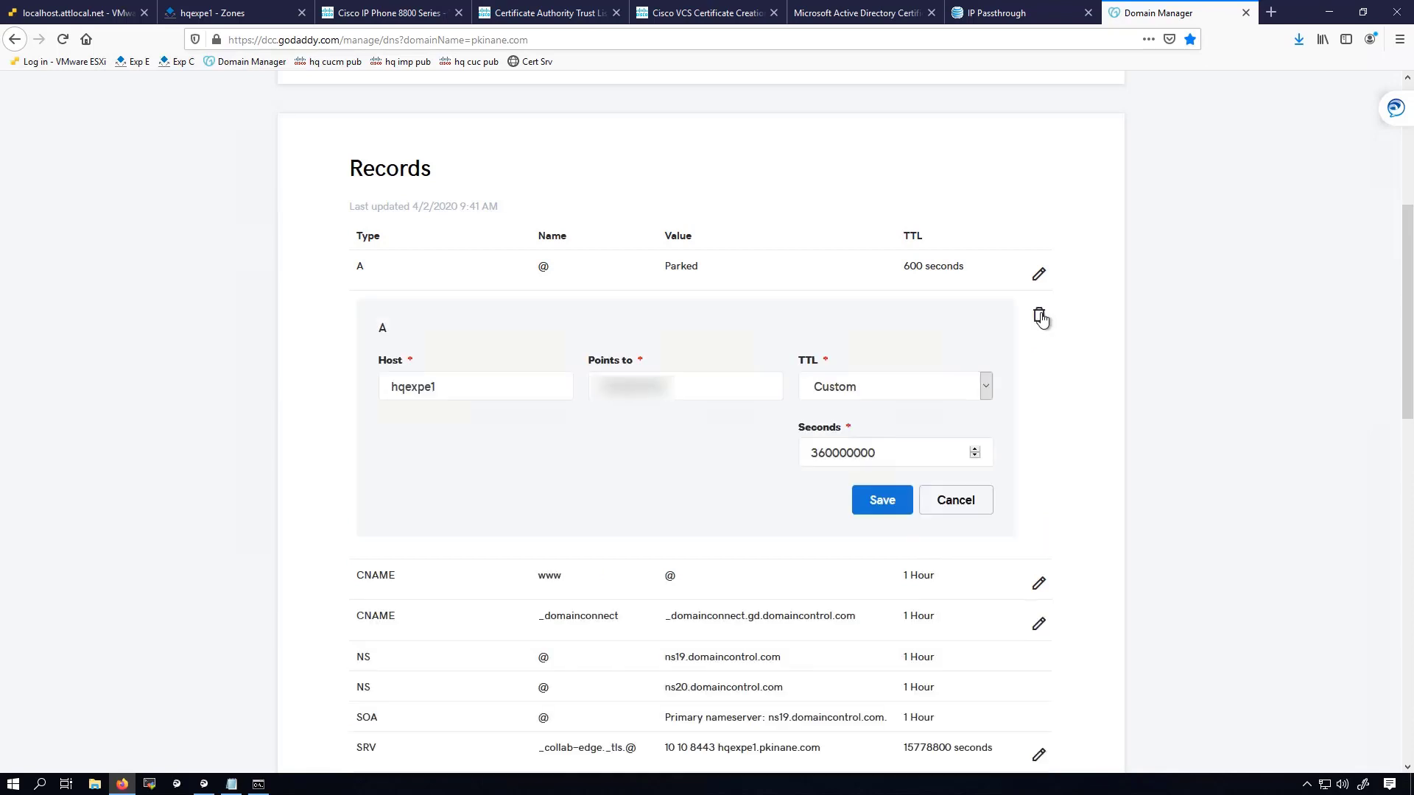
Check the A record's host hqexpe1, its pointed address and the 360000000-second TTL.
double_click(383, 386)
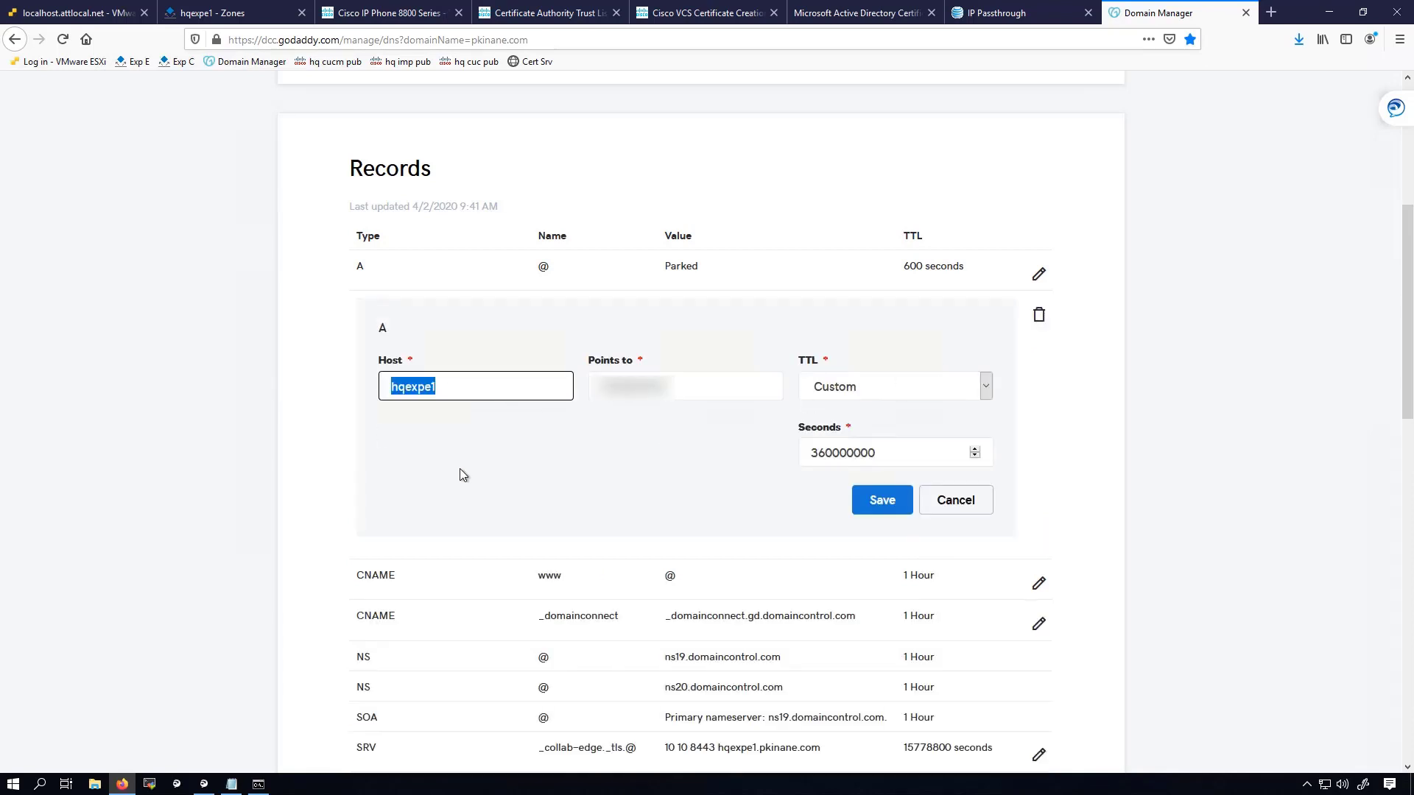
click(706, 379)
double_click(714, 379)
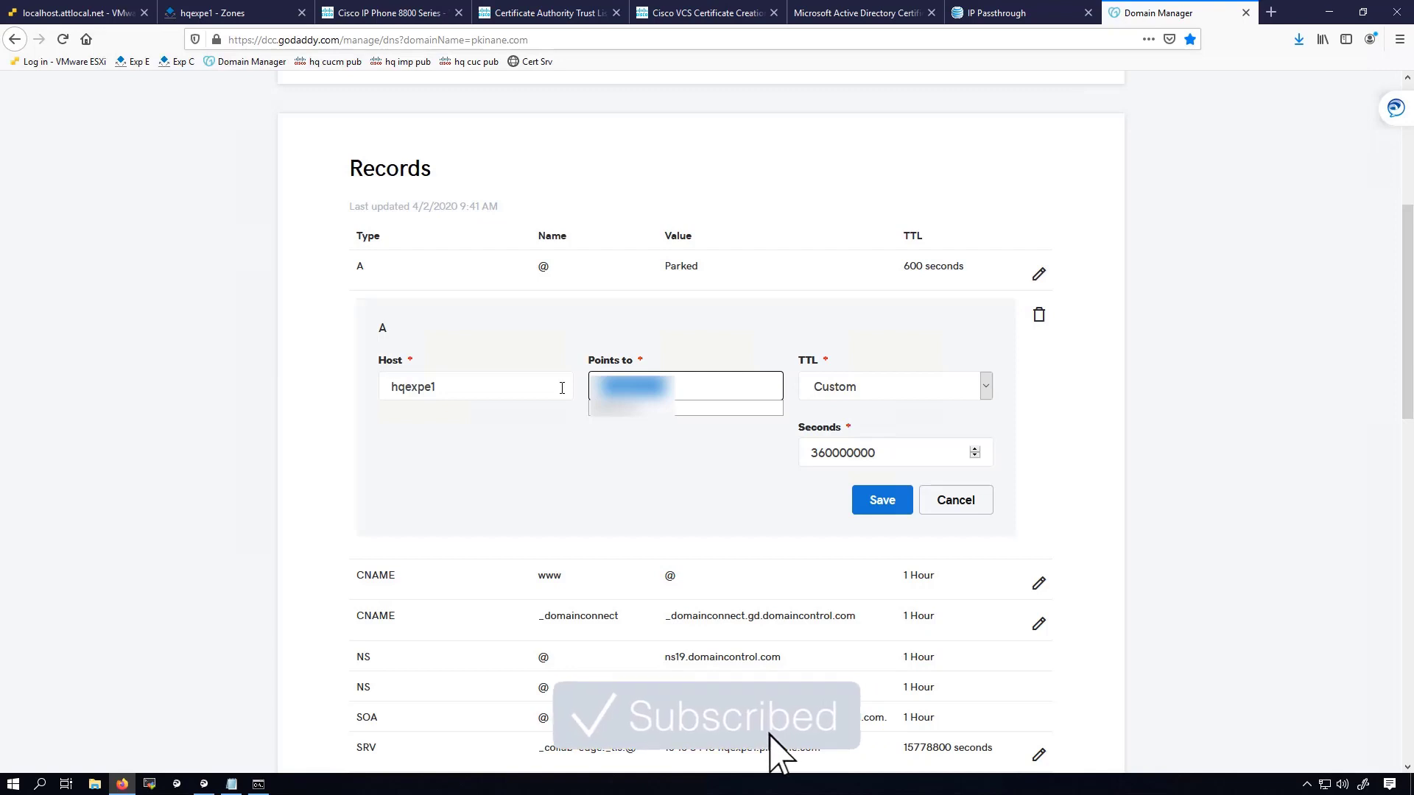
click(721, 483)
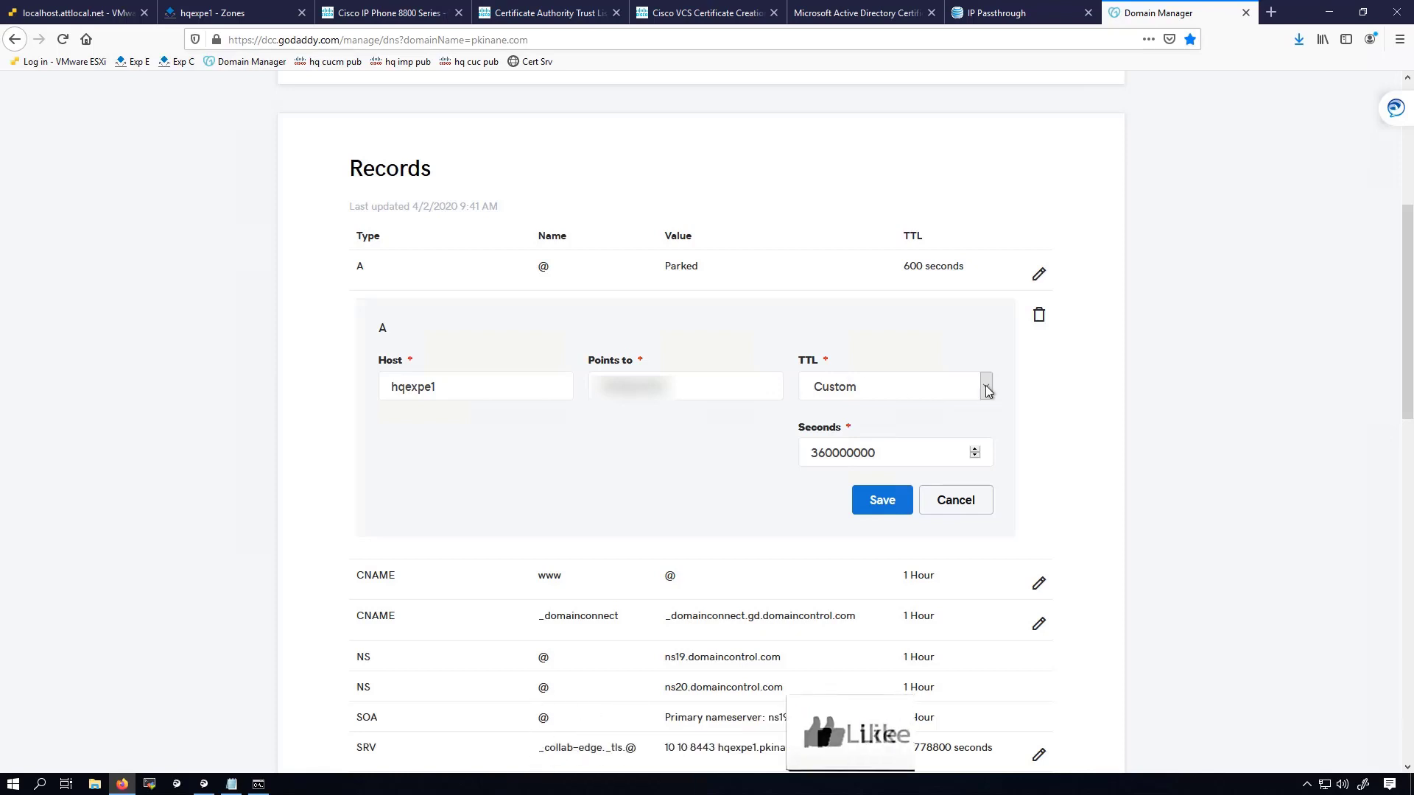
click(800, 453)
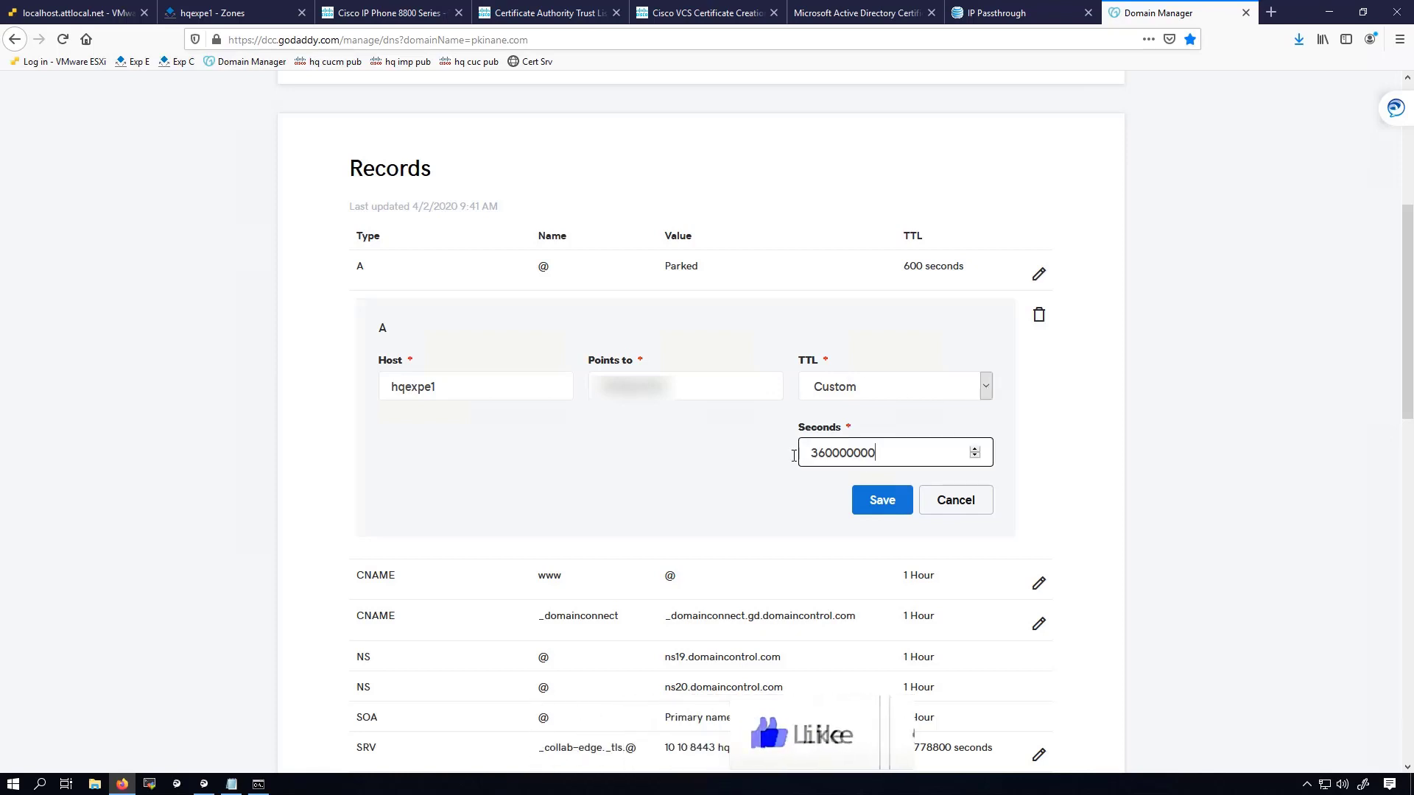
key(ctrl+a)
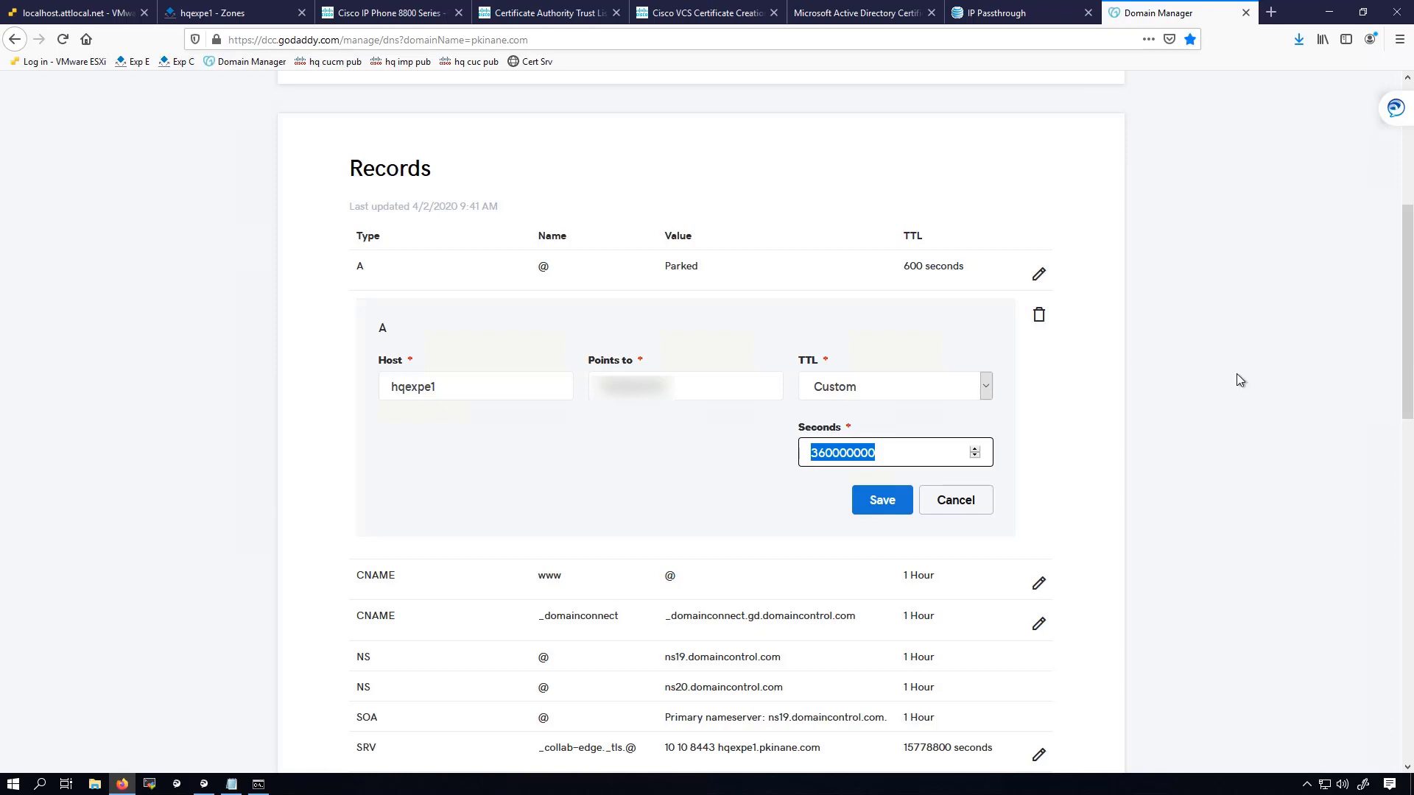
click(1016, 475)
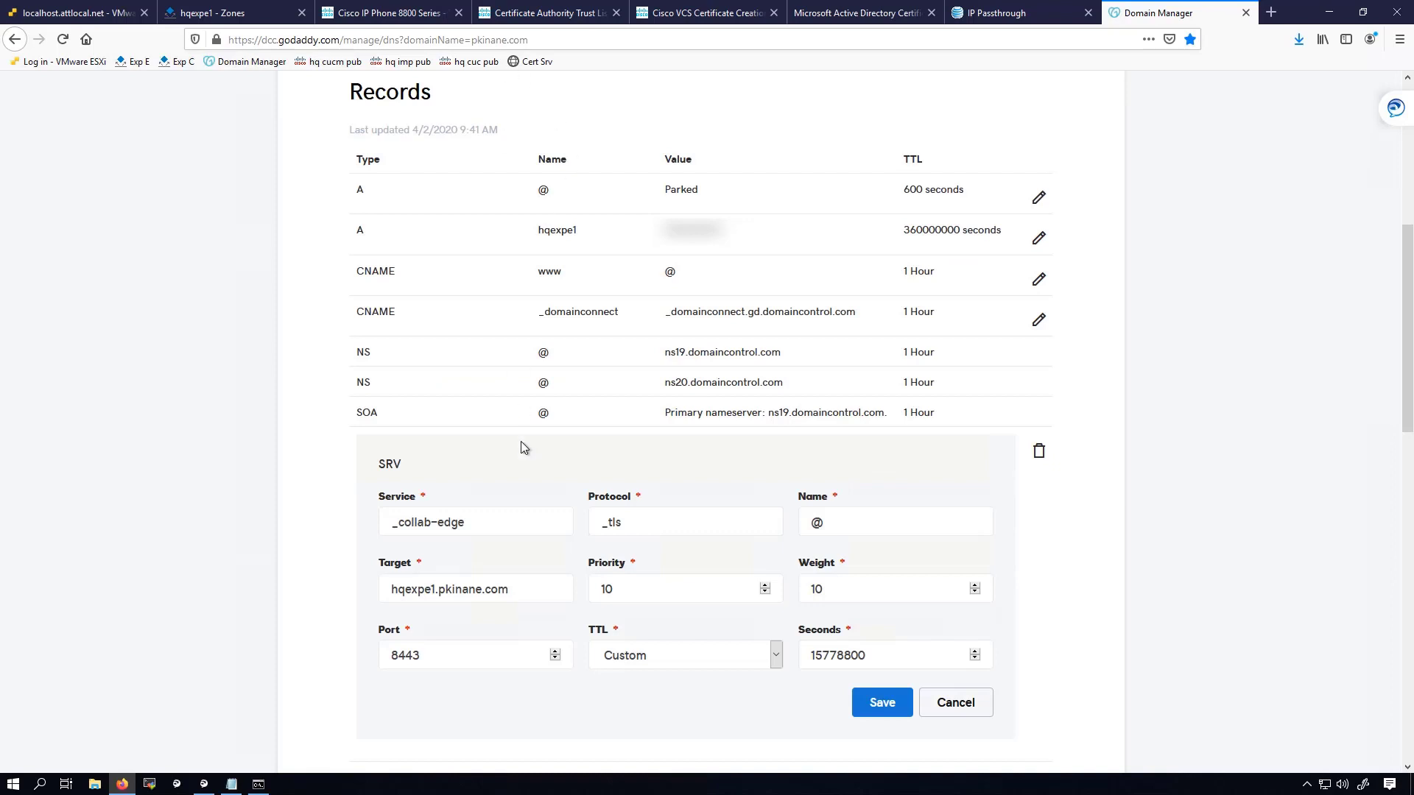
Check the _collab-edge SRV fields: Name @, target hqexpe1.pkinane.com, priority 10.
click(381, 526)
click(840, 521)
click(480, 592)
triple_click(481, 592)
click(636, 591)
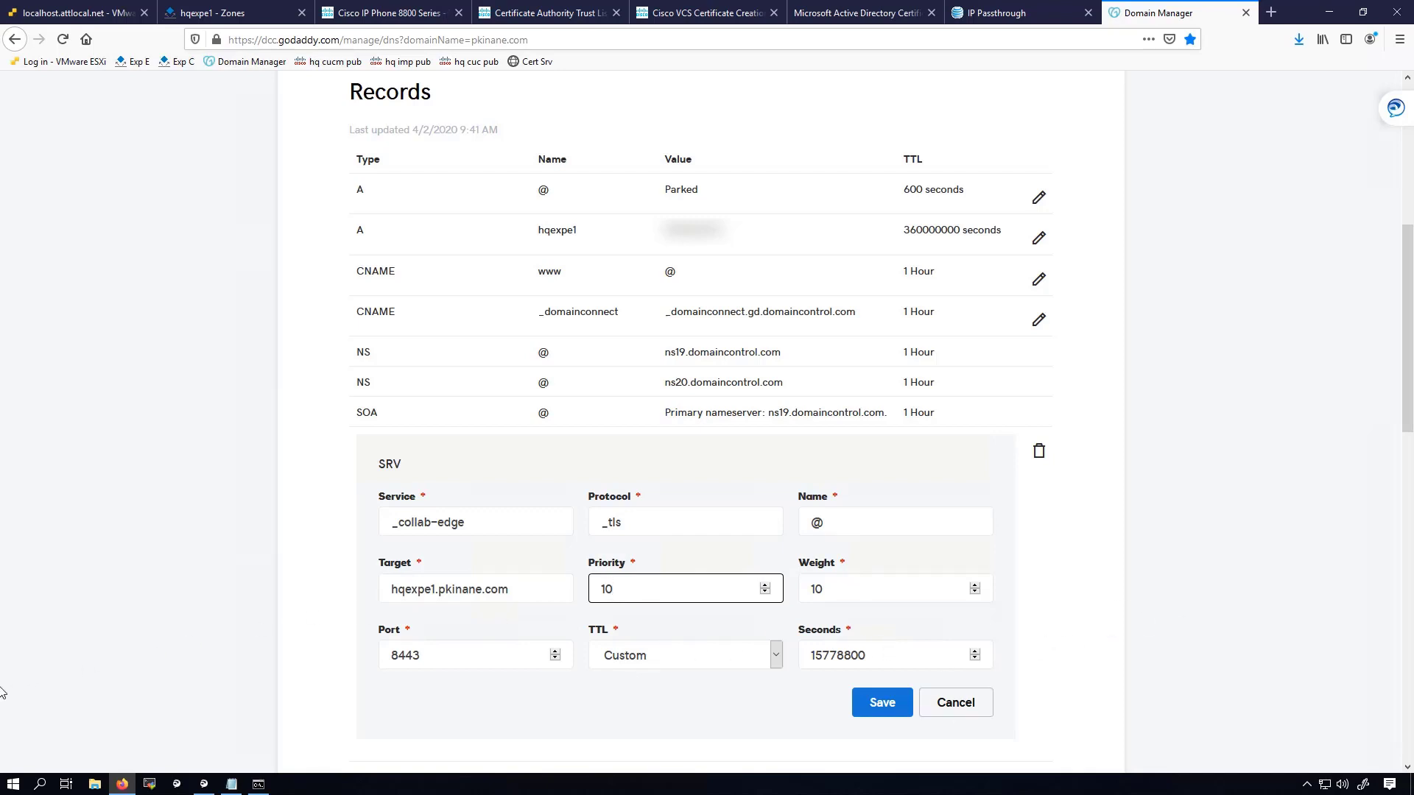
Open the _sips SRV record and highlight its service value.
scroll(810, 508, down, 4)
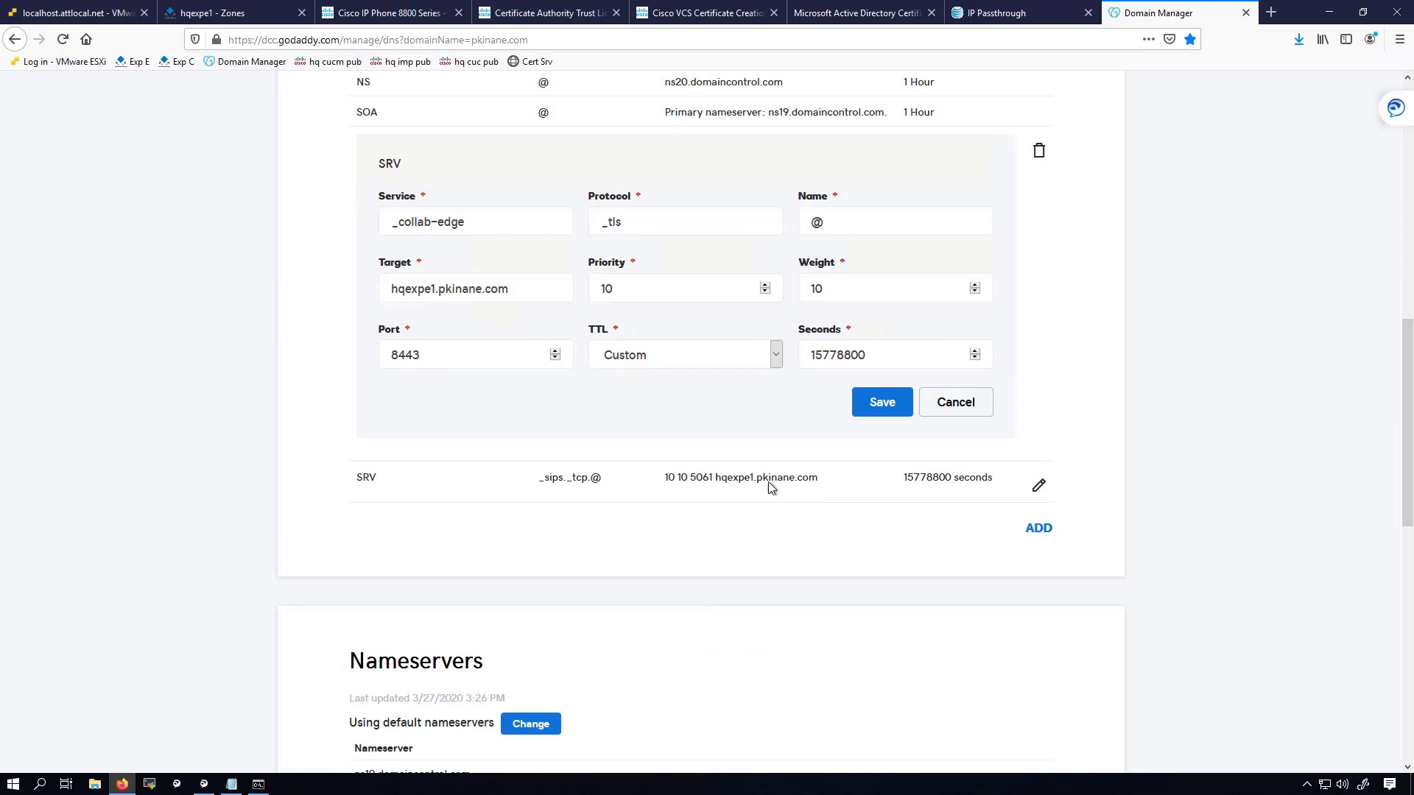
click(1038, 485)
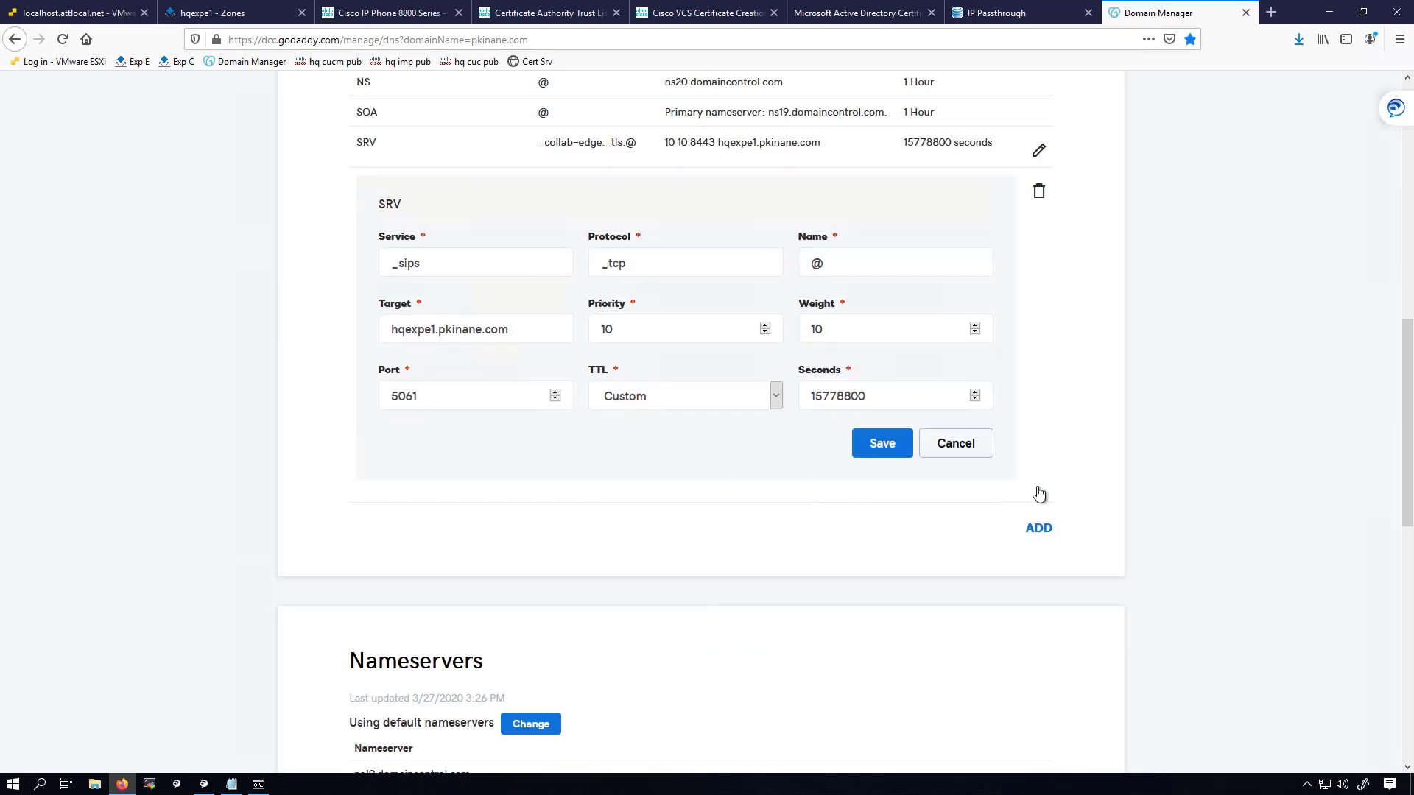
drag(393, 264, 429, 263)
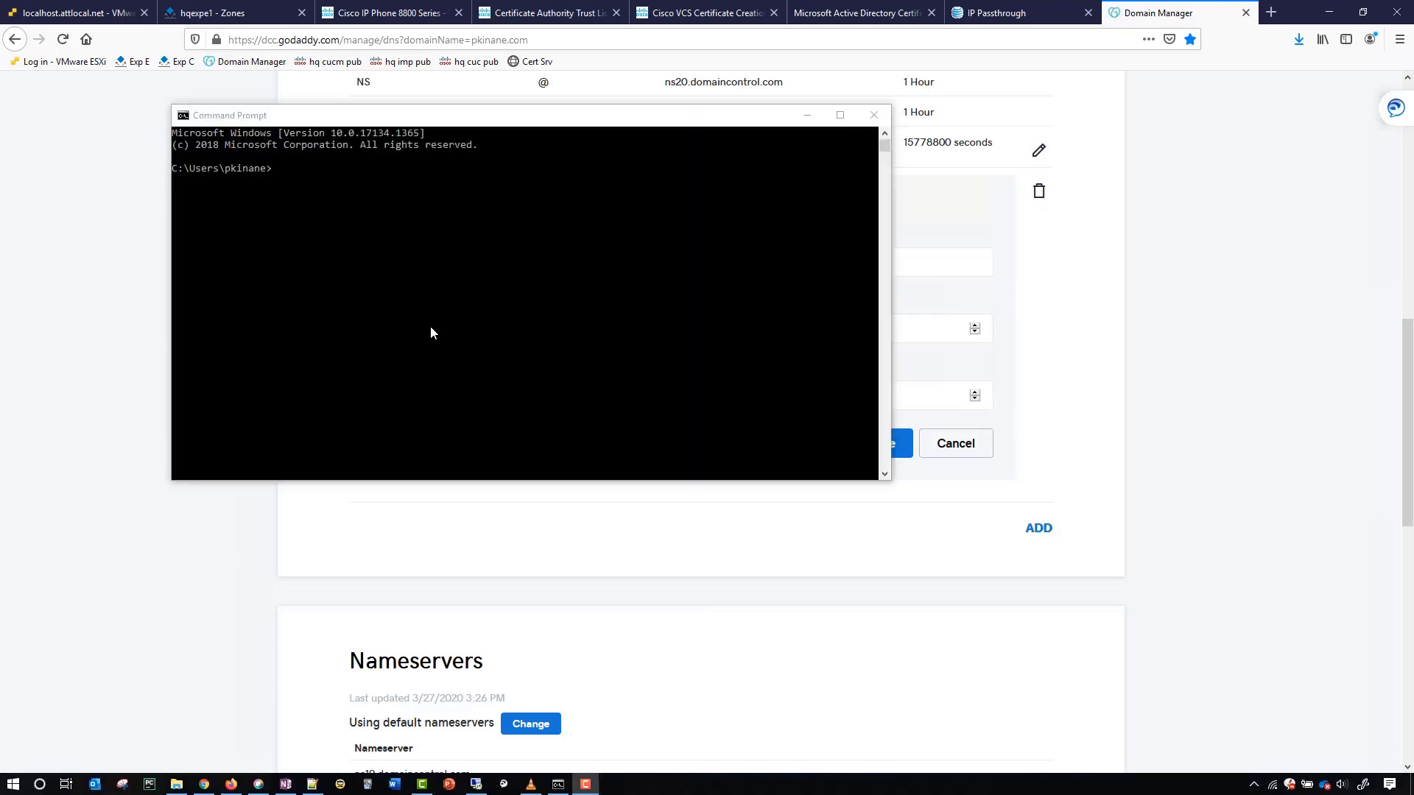
Run nslookup hqexpe1.pkinane.com, confirm it returns the public address, and close Command Prompt.
click(430, 333)
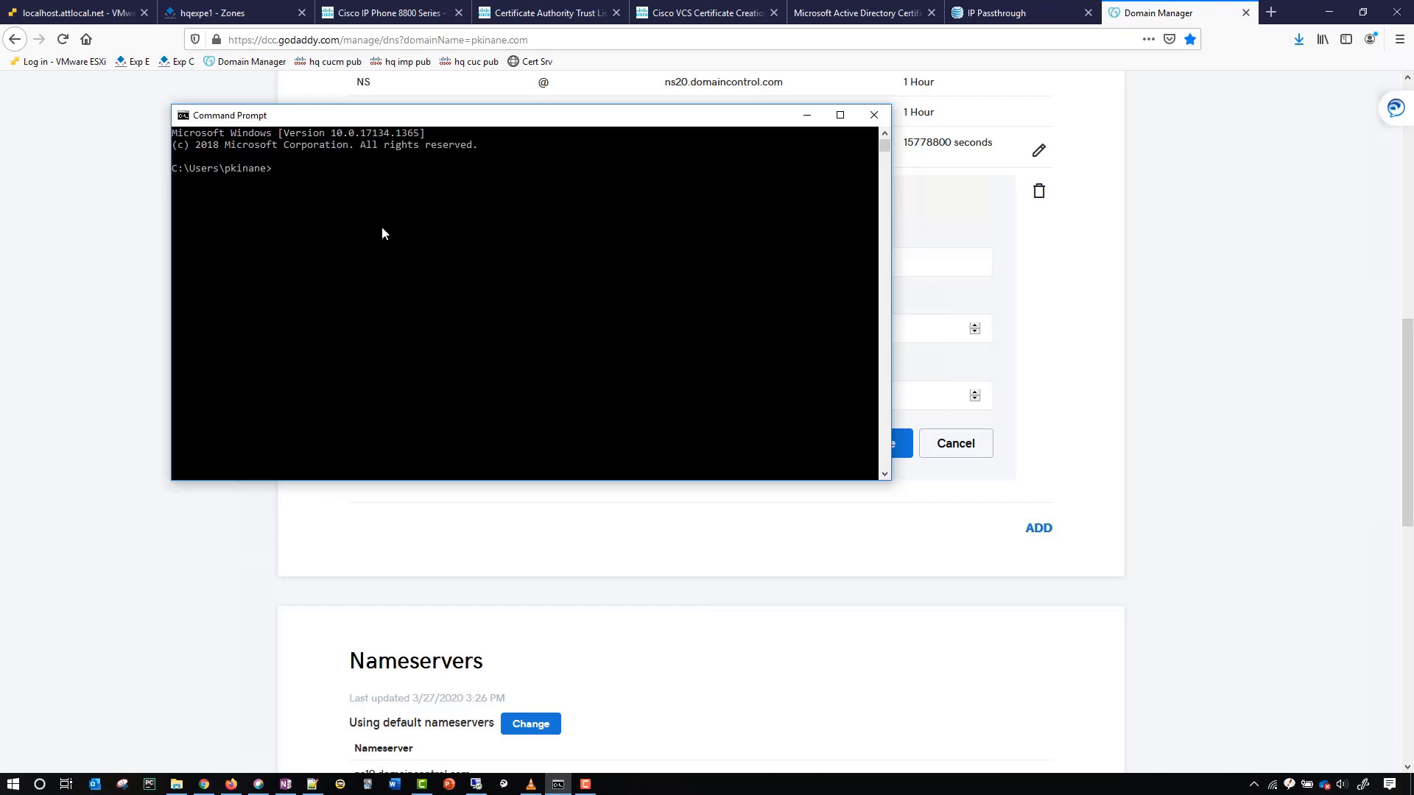
text(nslookup hqexpe1.pkinane.com)
key(Return)
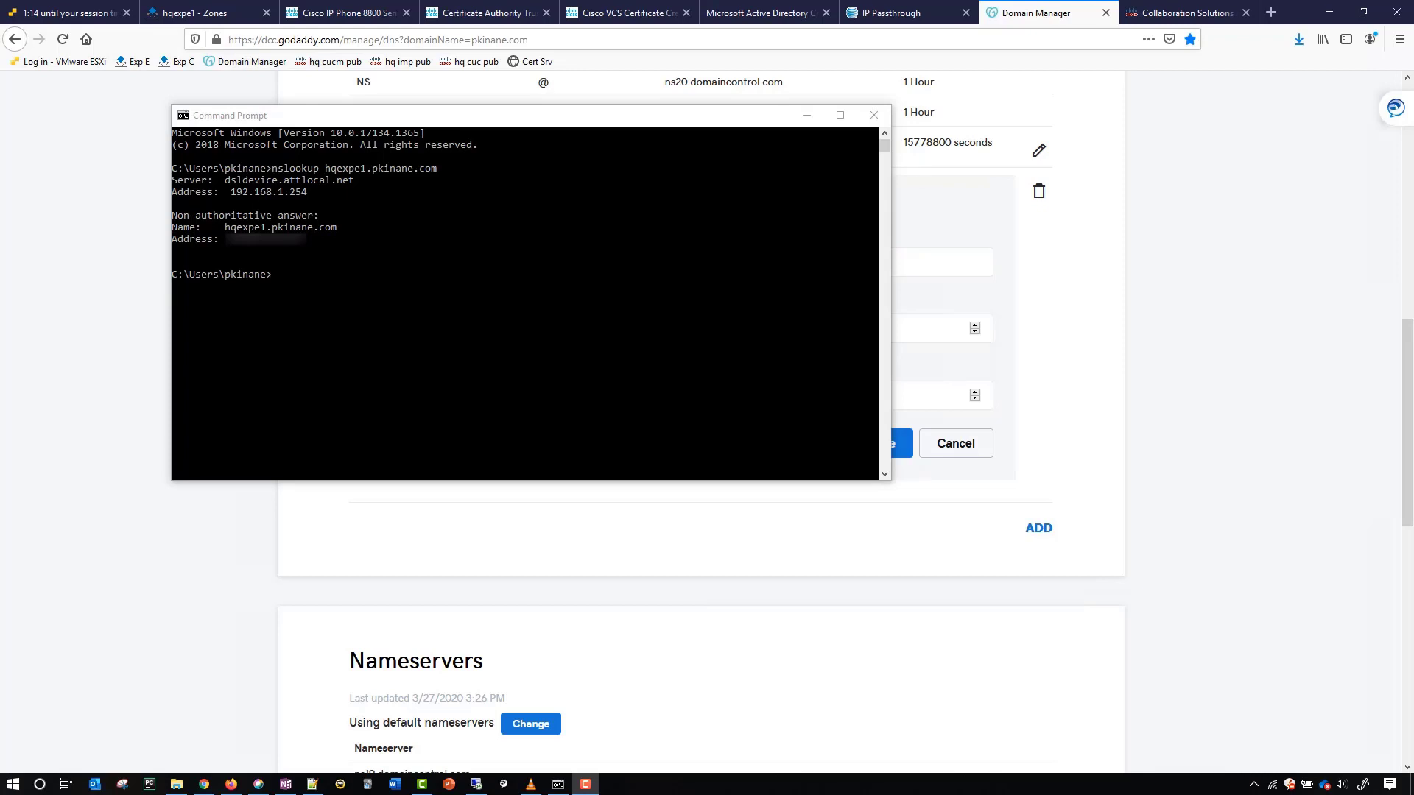
click(874, 115)
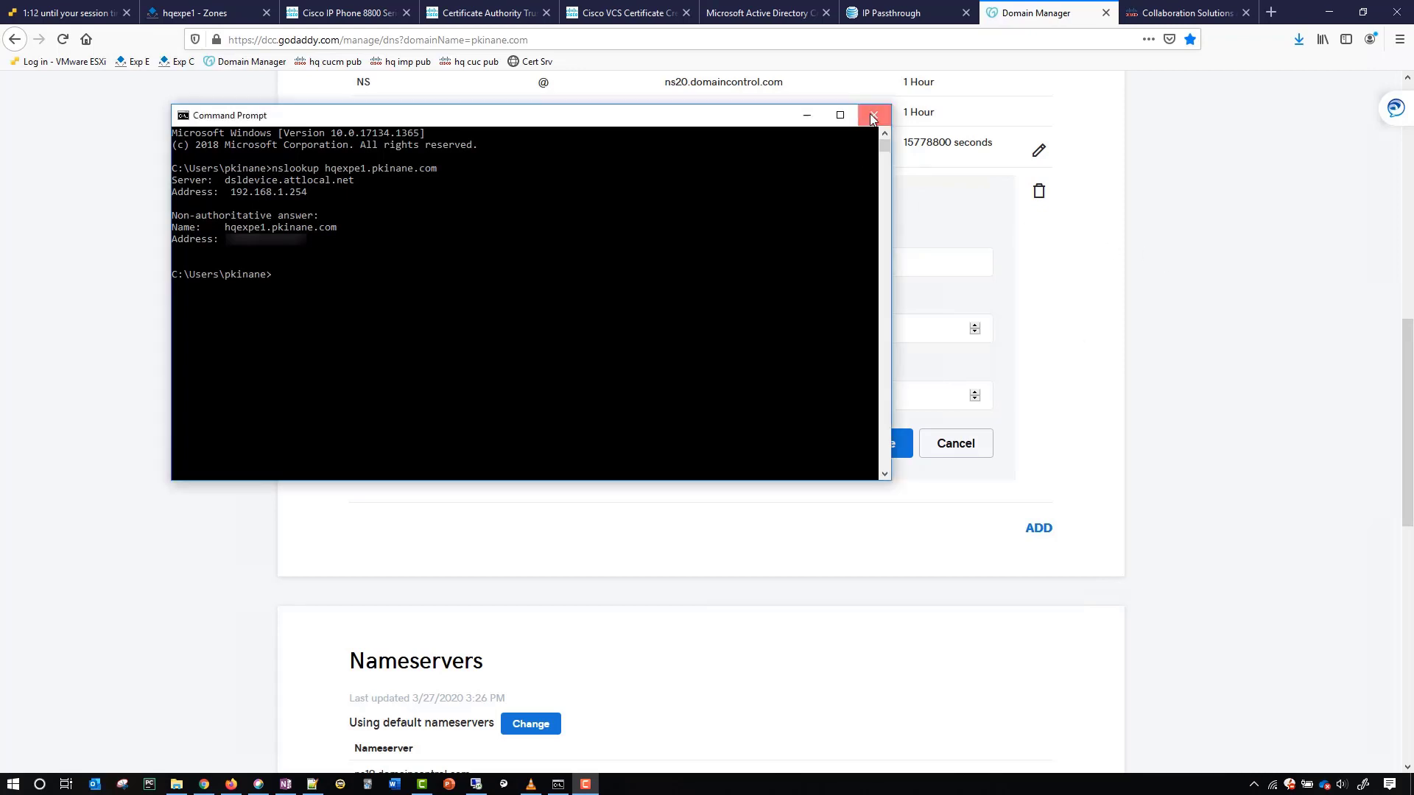
Run the CSA SRV checker on pkinane.com, review ports 8443 and 5061, then reload.
click(1207, 15)
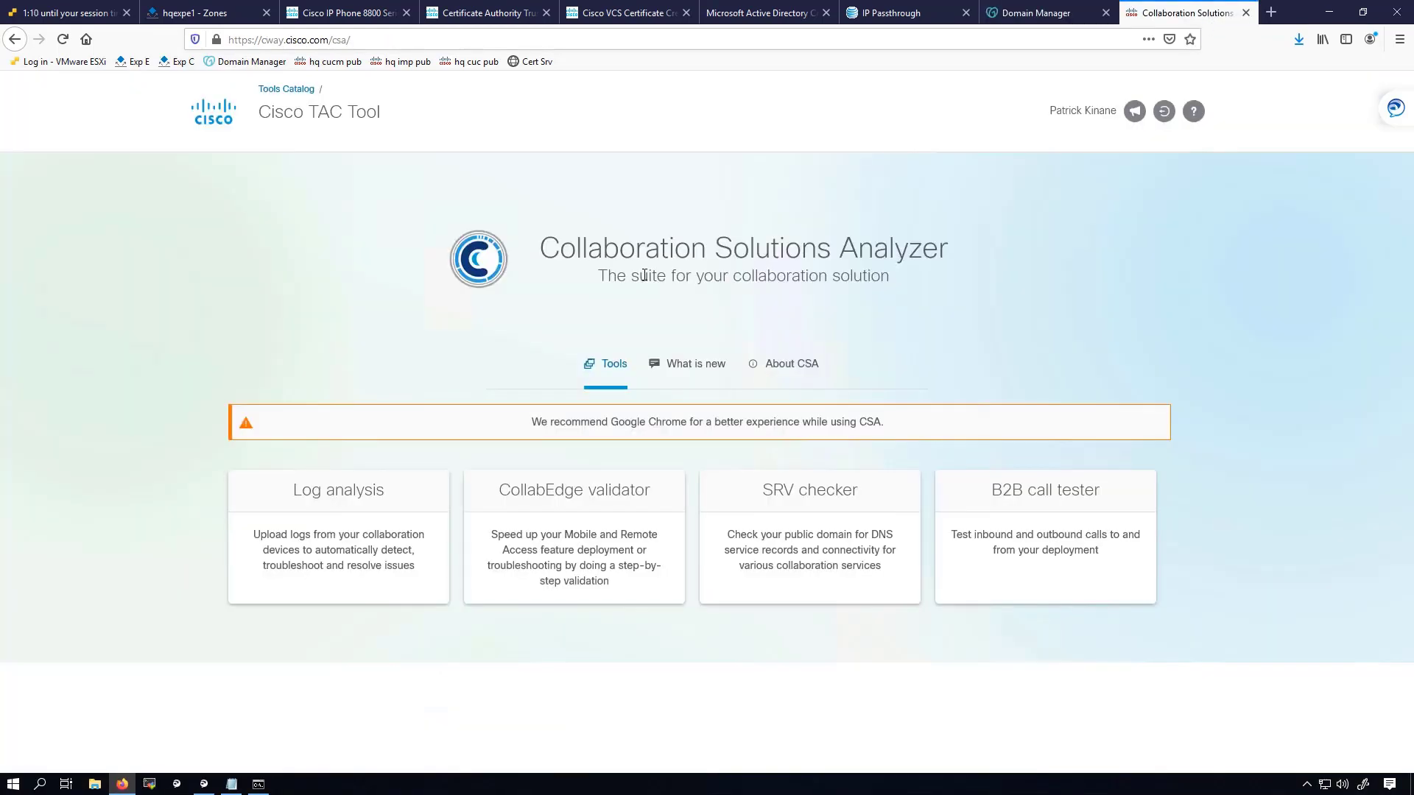
click(806, 551)
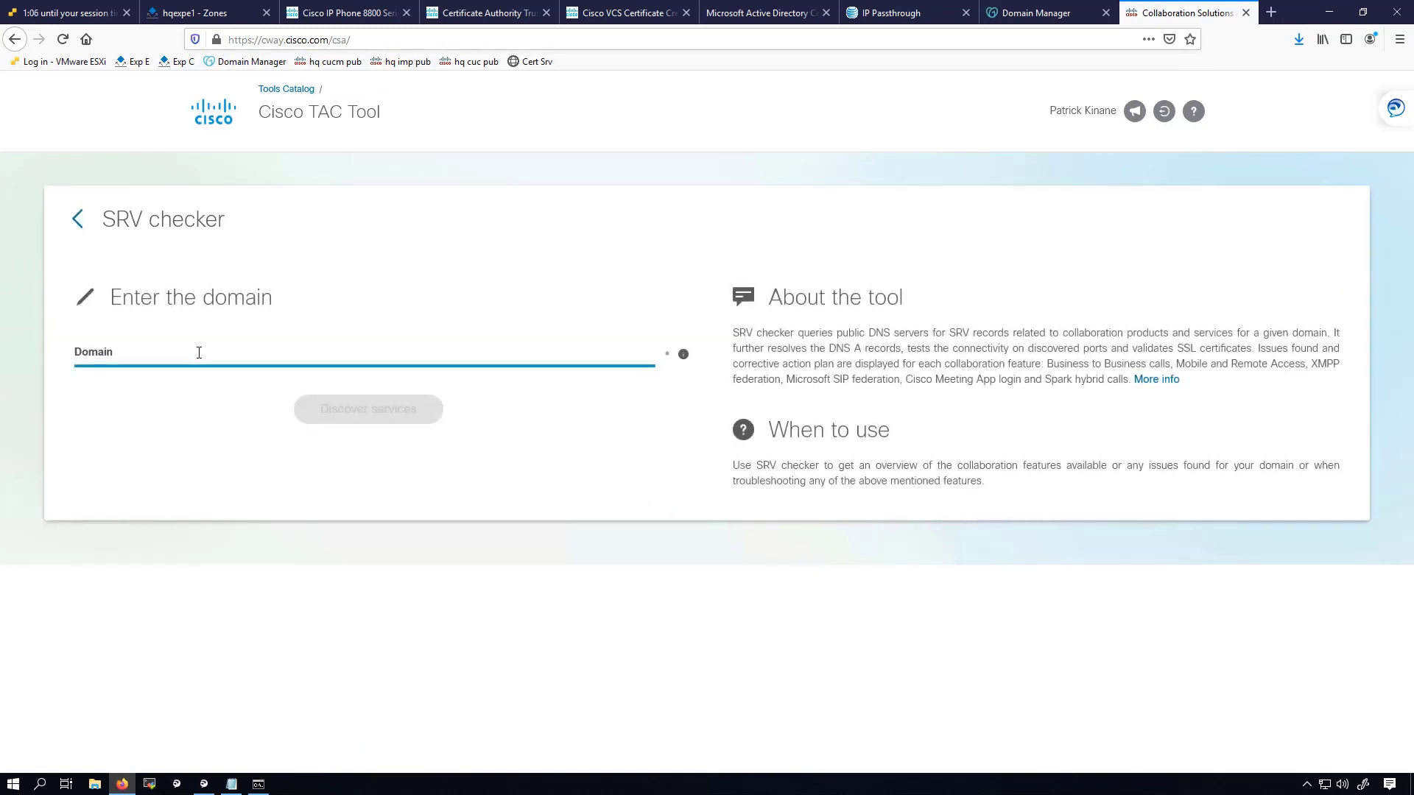
text(pkinane.com)
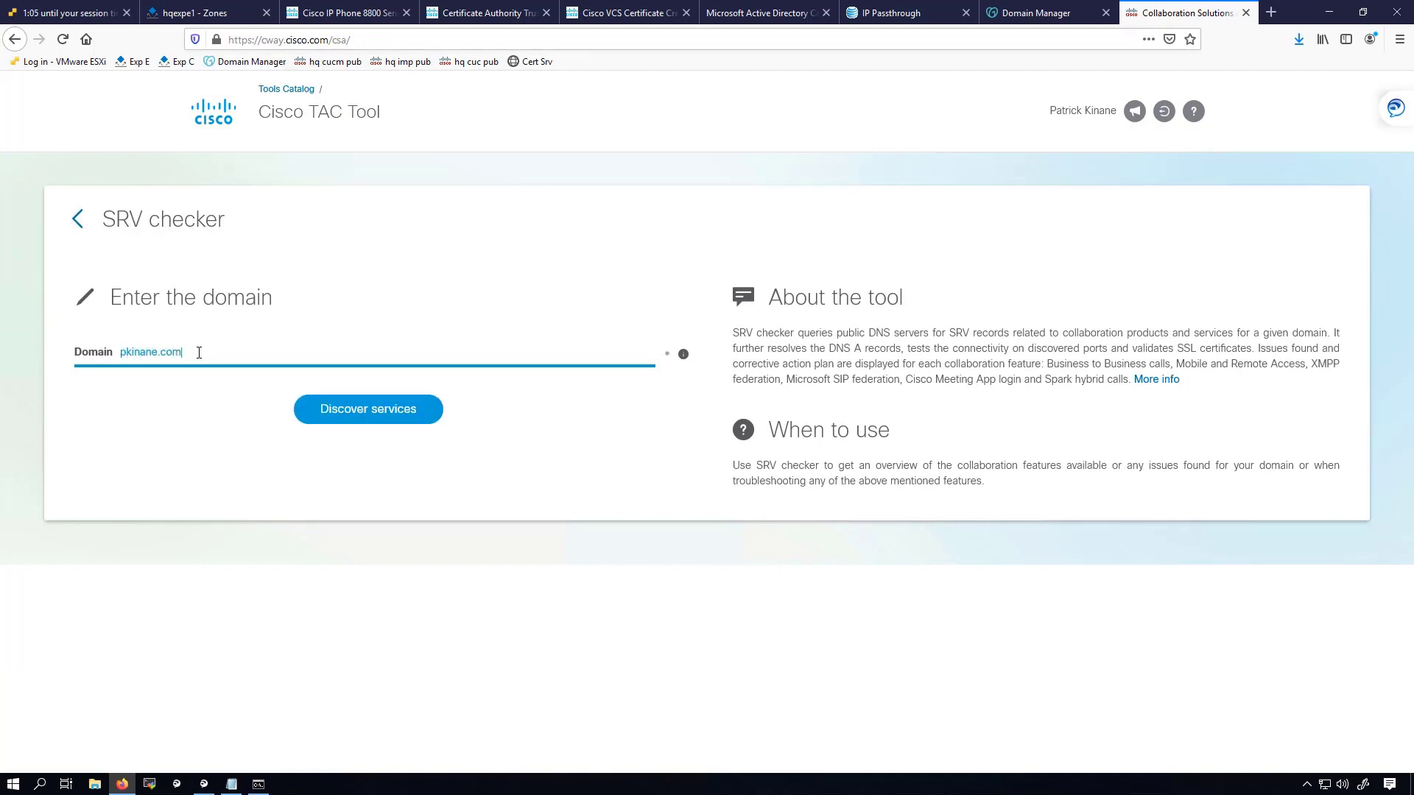
click(330, 407)
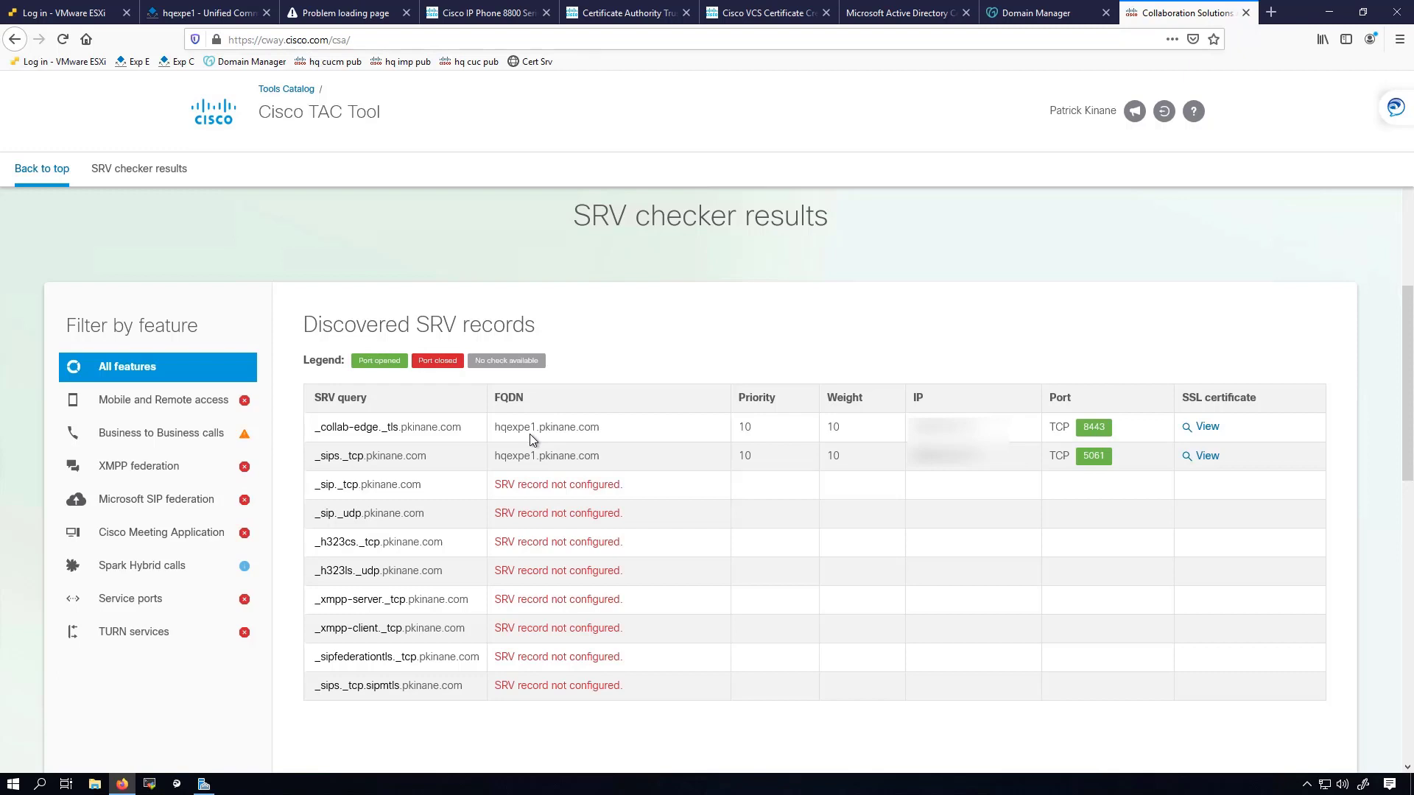
click(65, 41)
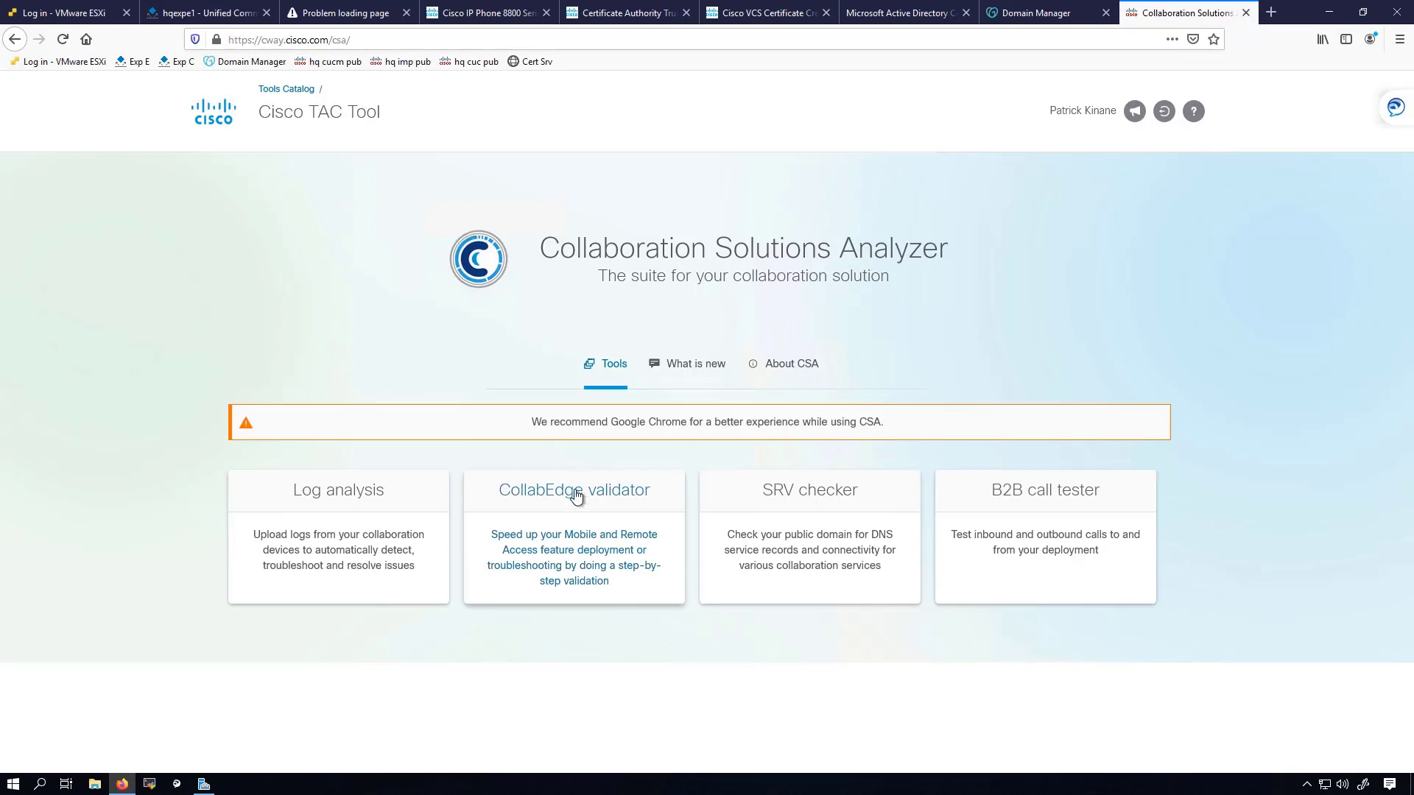
Validate the MRA deployment for edge domain pkinane.com with the test user's username and password.
click(572, 495)
click(233, 353)
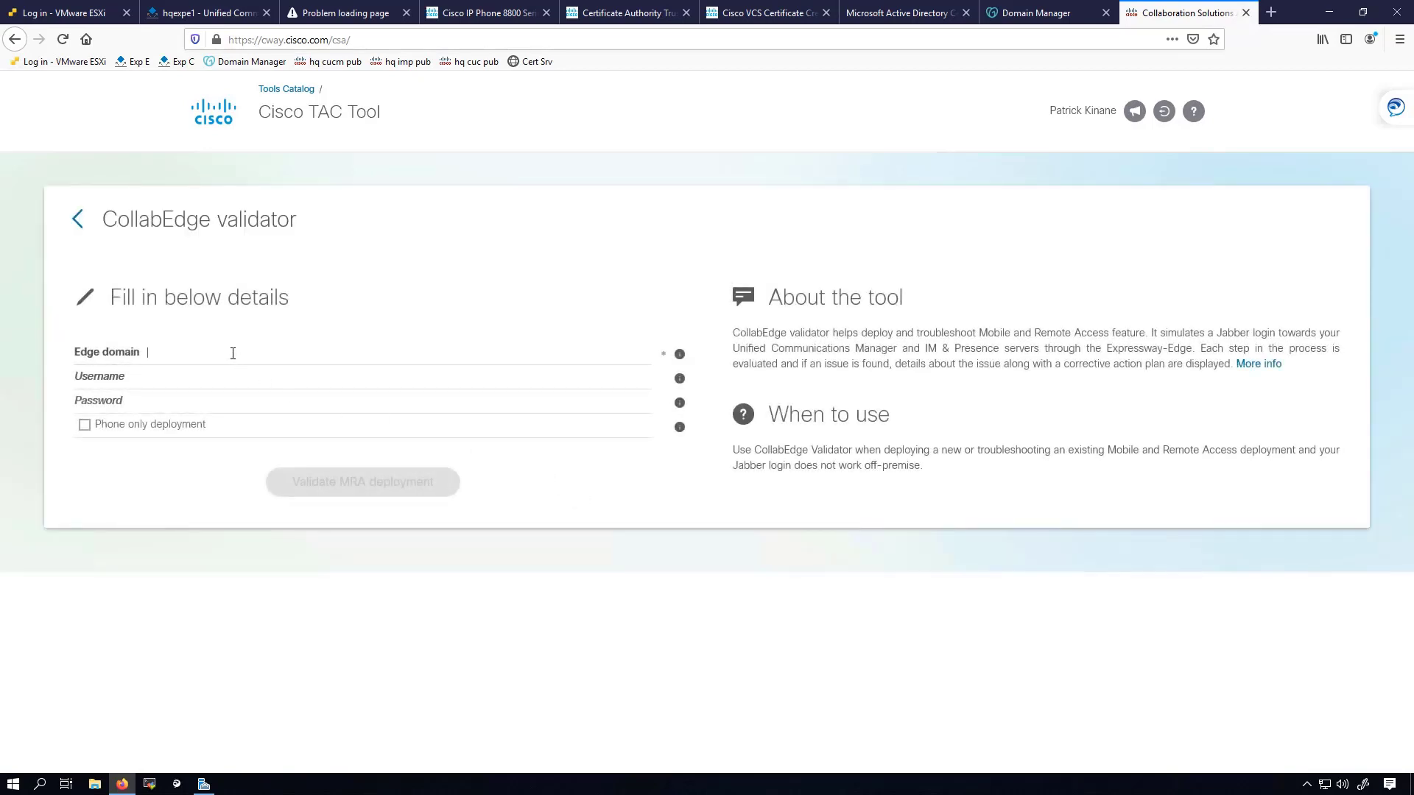
text(p)
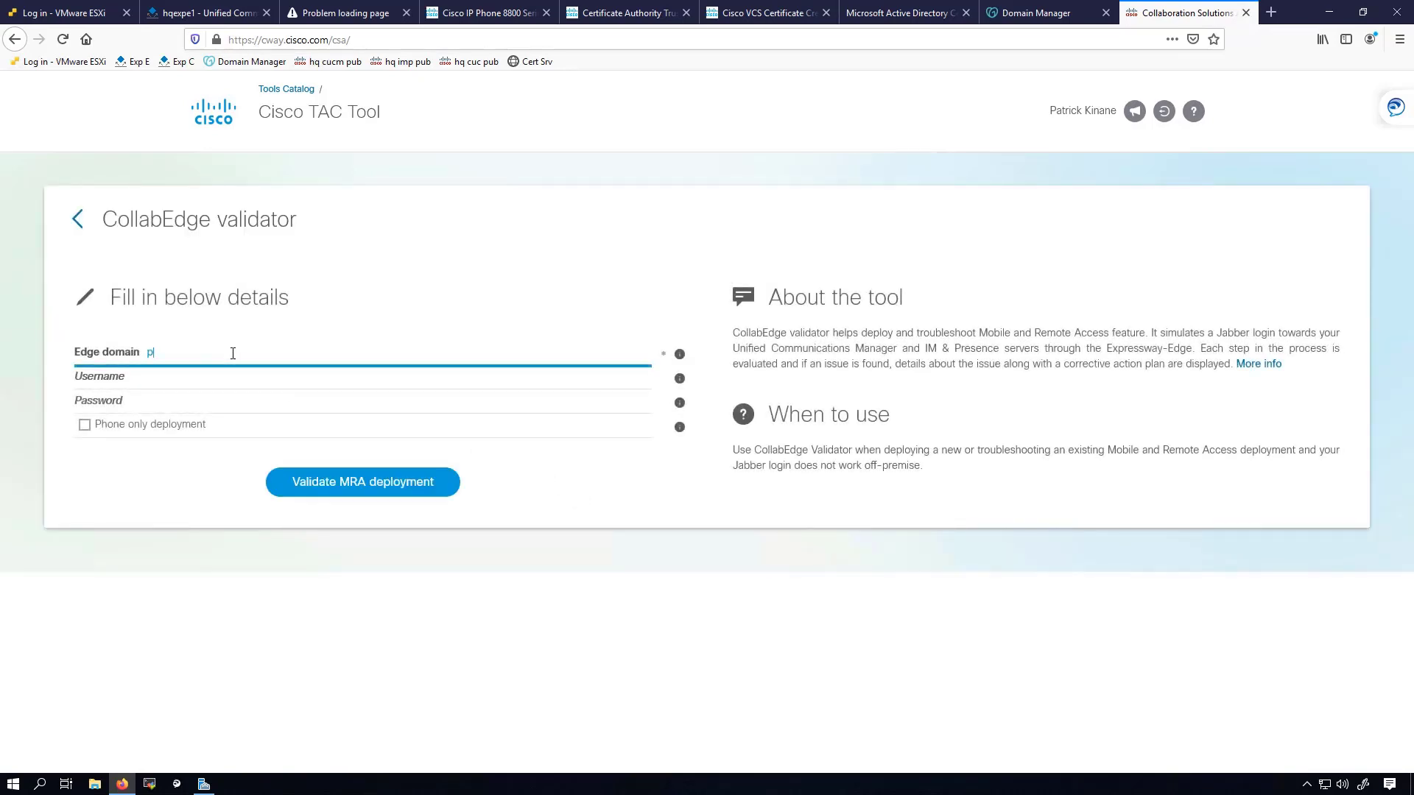
text(kinane)
key(BackSpace)
text(ne.com)
key(Tab)
text(user1)
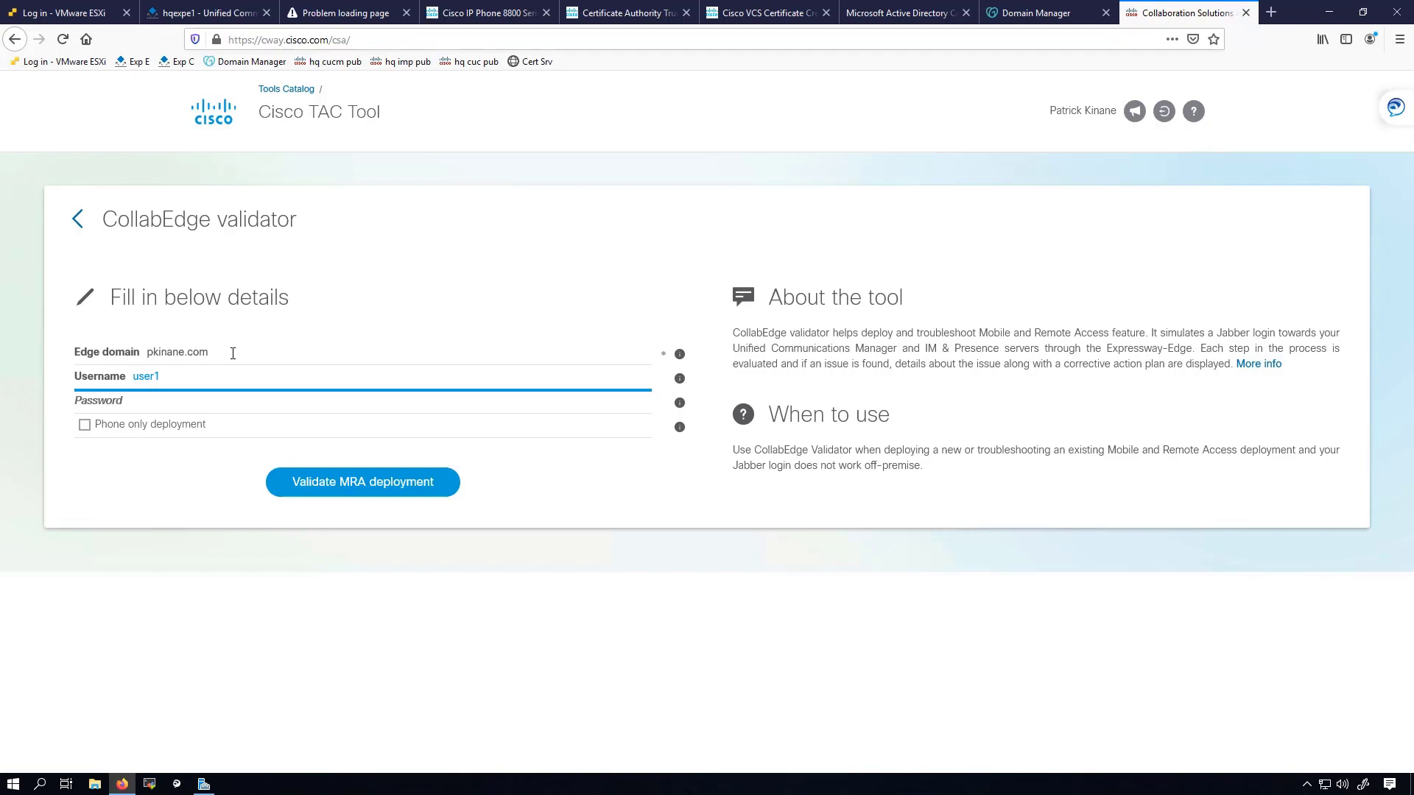
key(Tab)
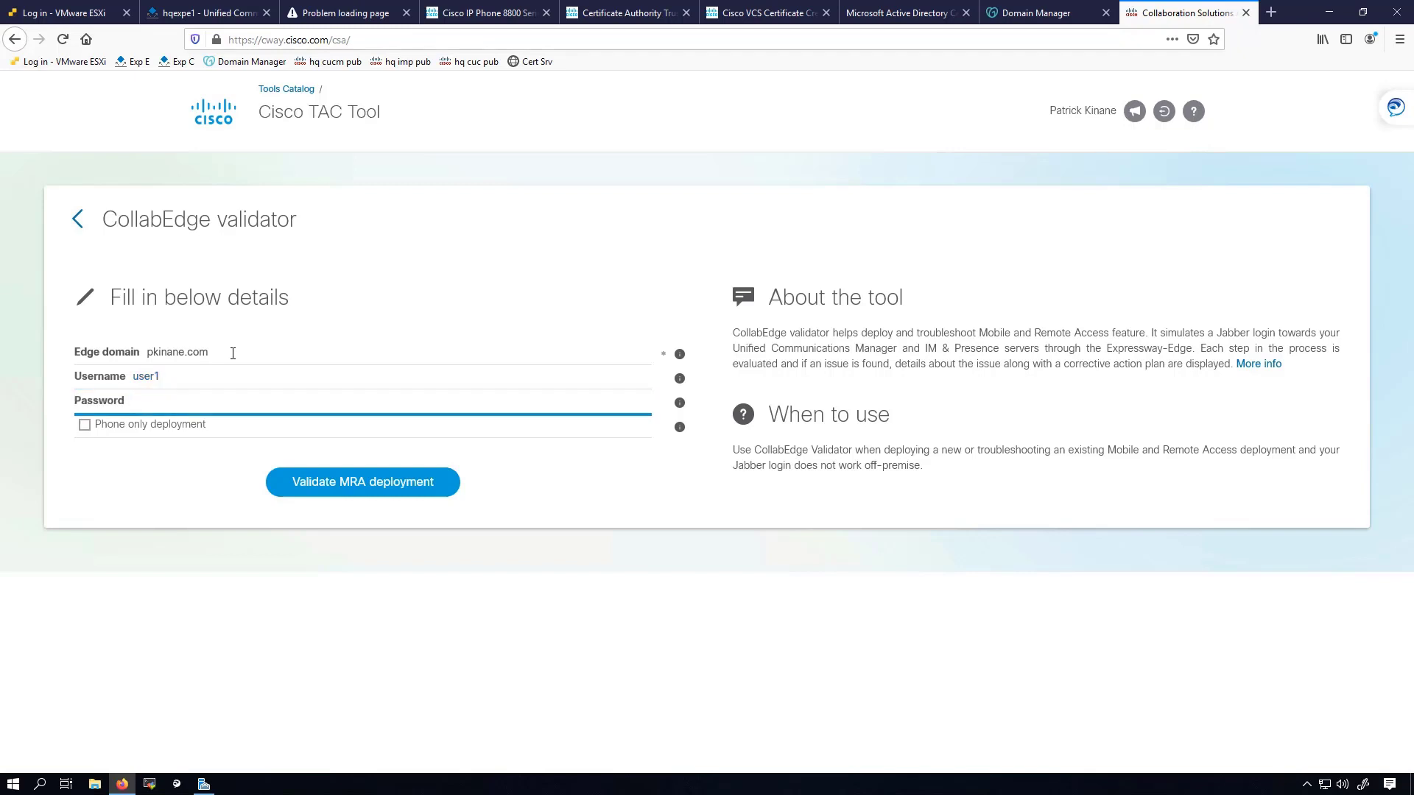
text(***)
key(BackSpace)
key(BackSpace)
key(BackSpace)
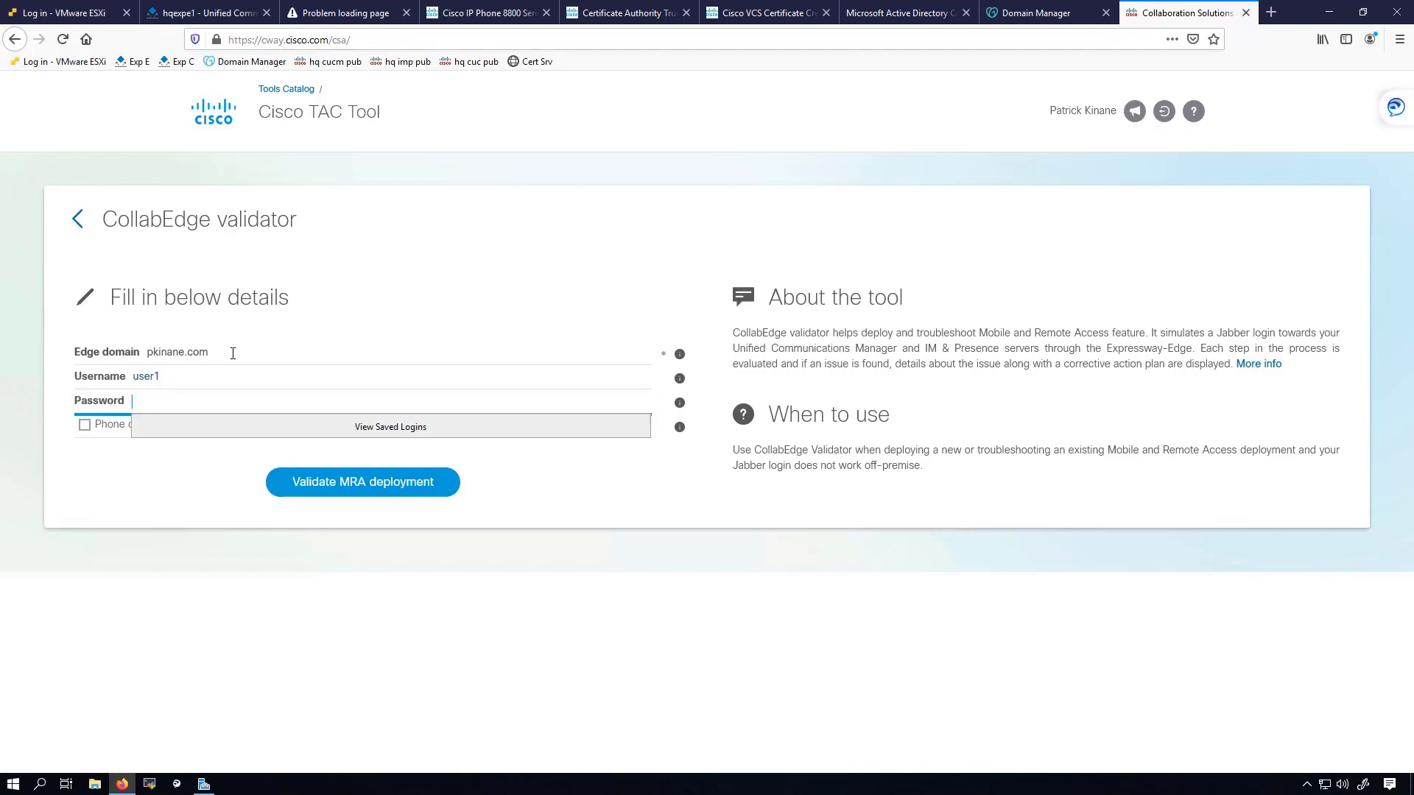
text(*****)
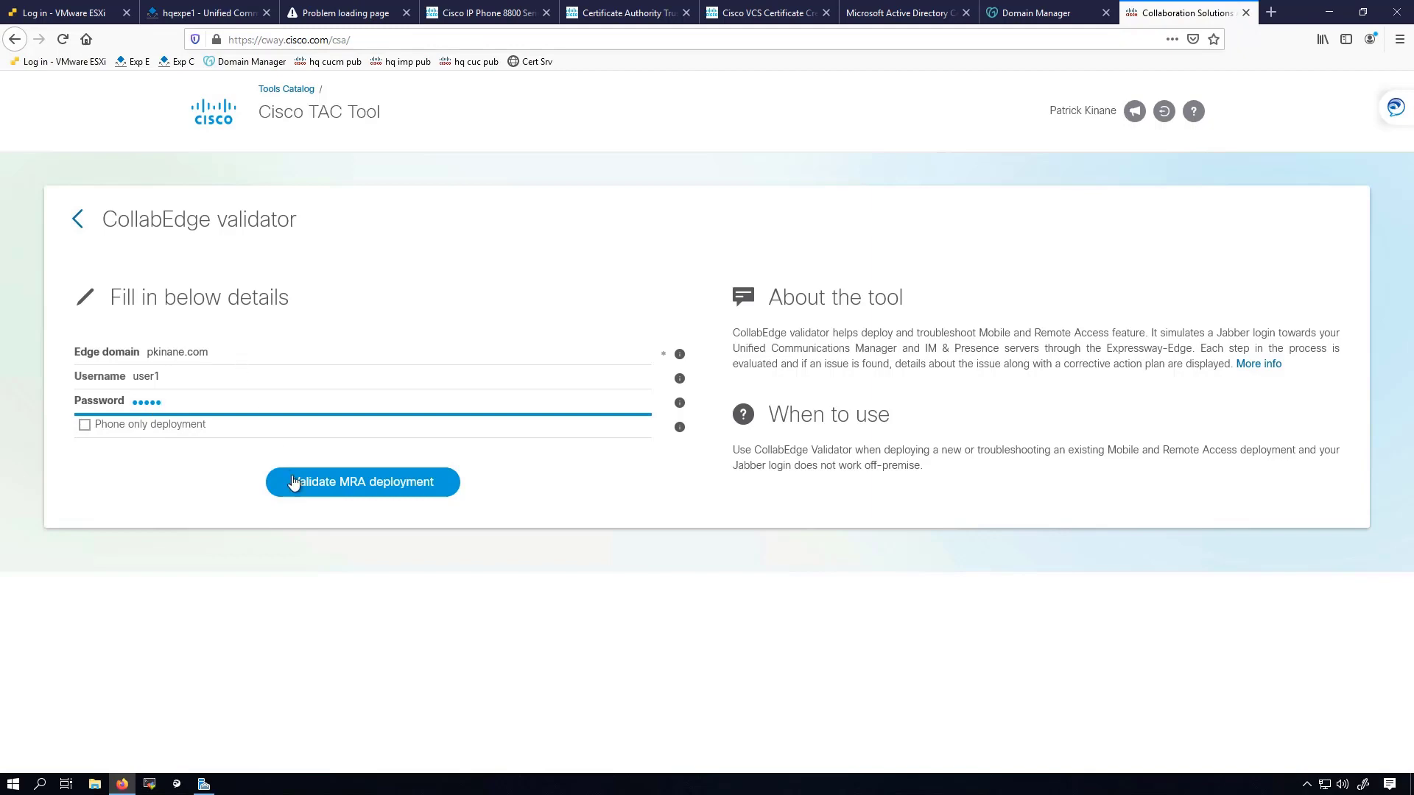
click(362, 483)
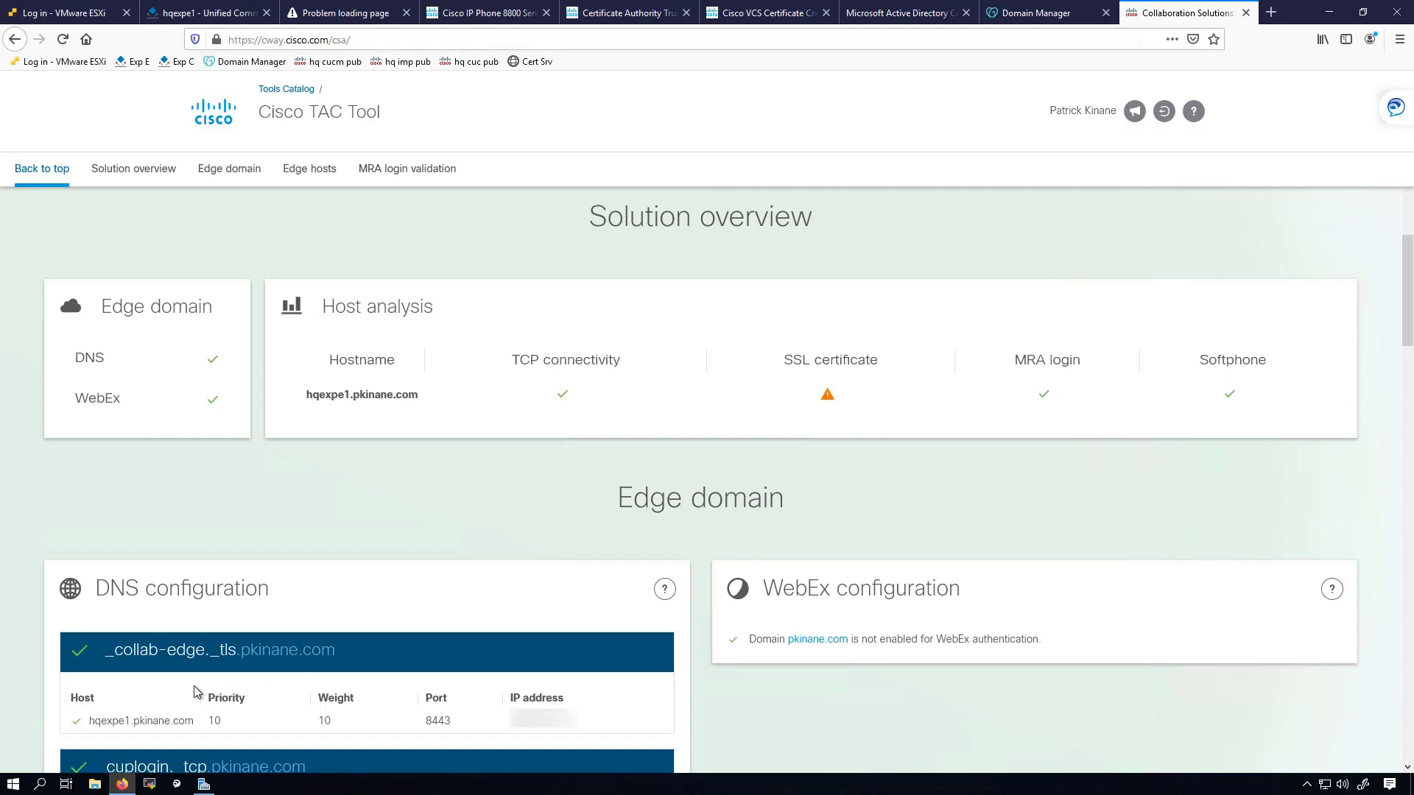
Scroll through the MRA validation results, noting _cuplogin and _cisco-uds as not resolvable.
scroll(372, 516, down, 3)
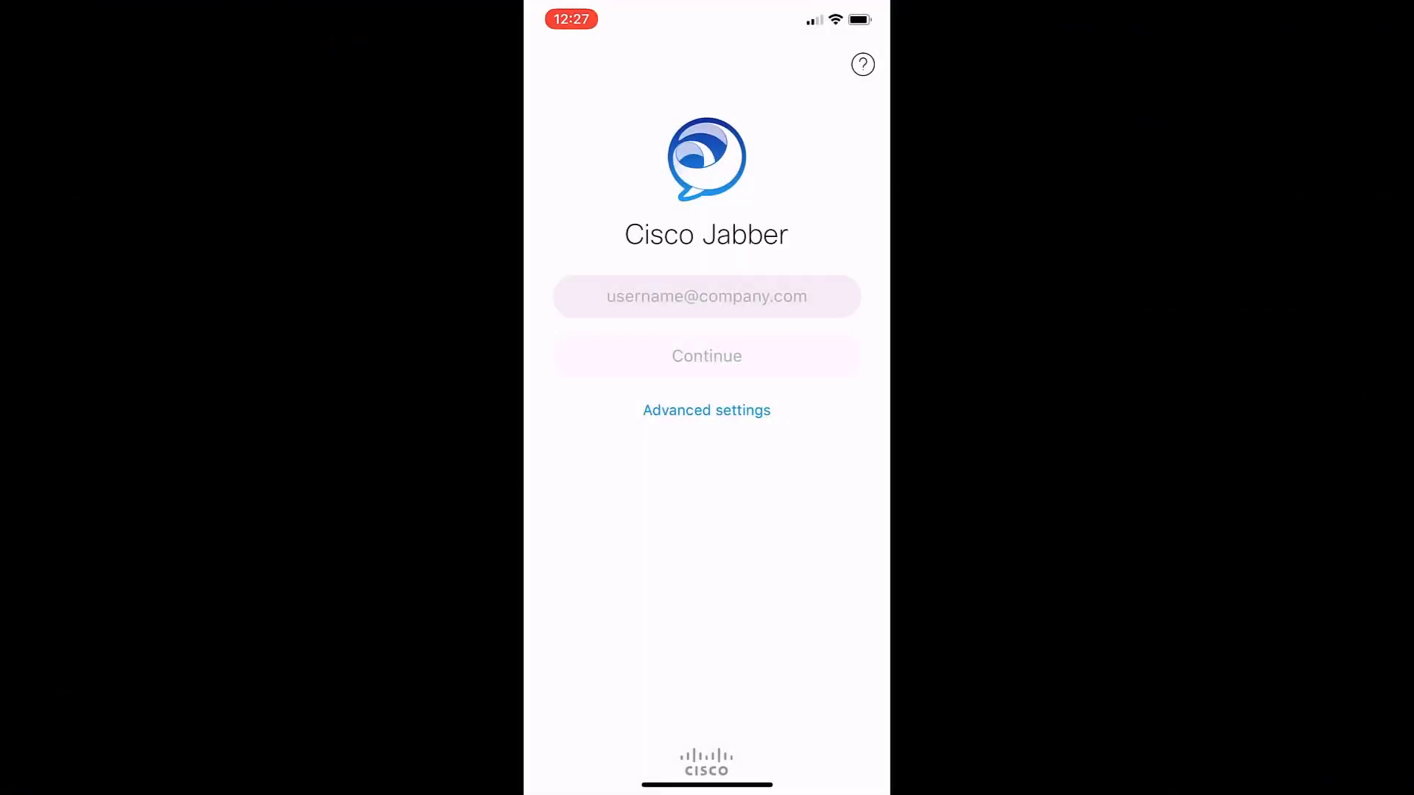
Submit the test user's sign-in address in Jabber, receiving the corporate network login error.
click(706, 296)
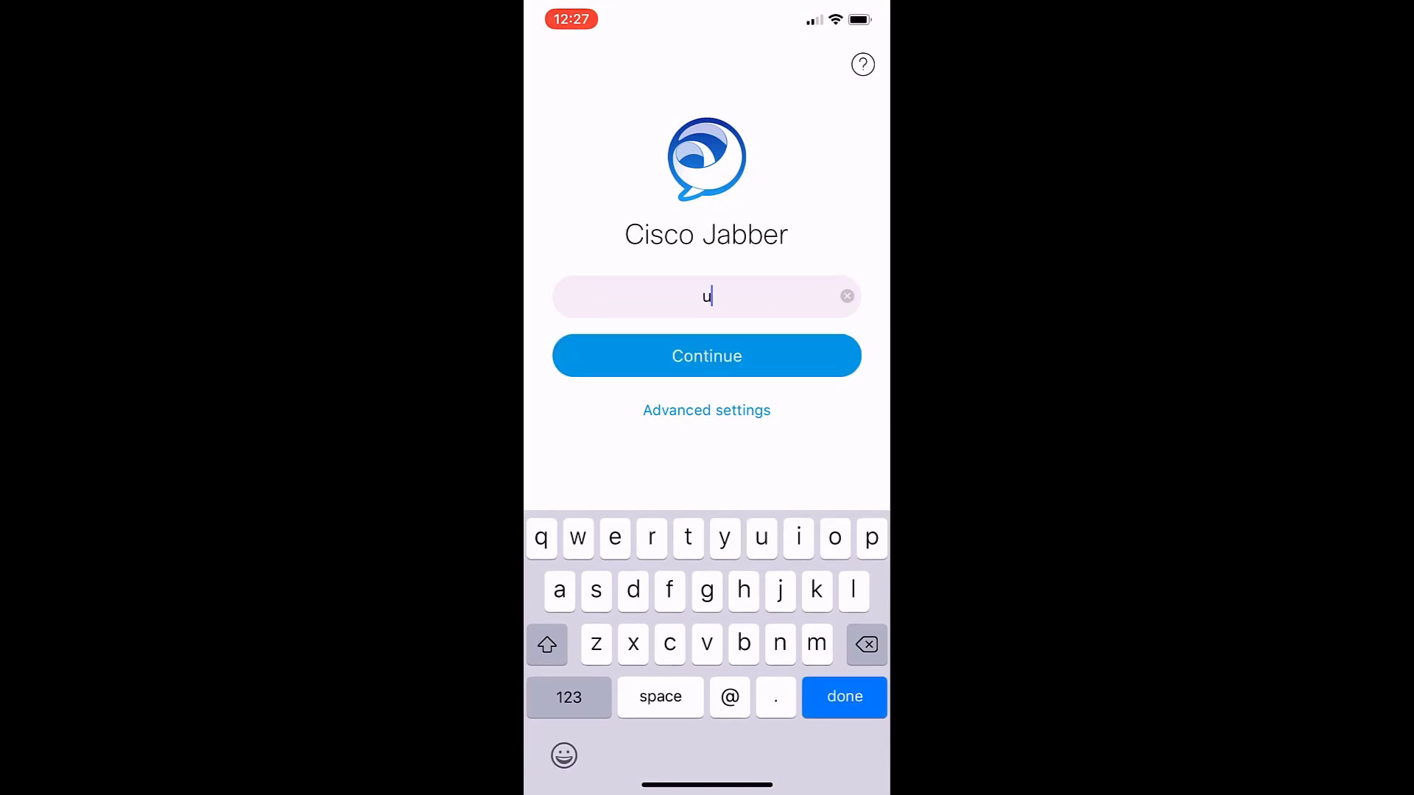
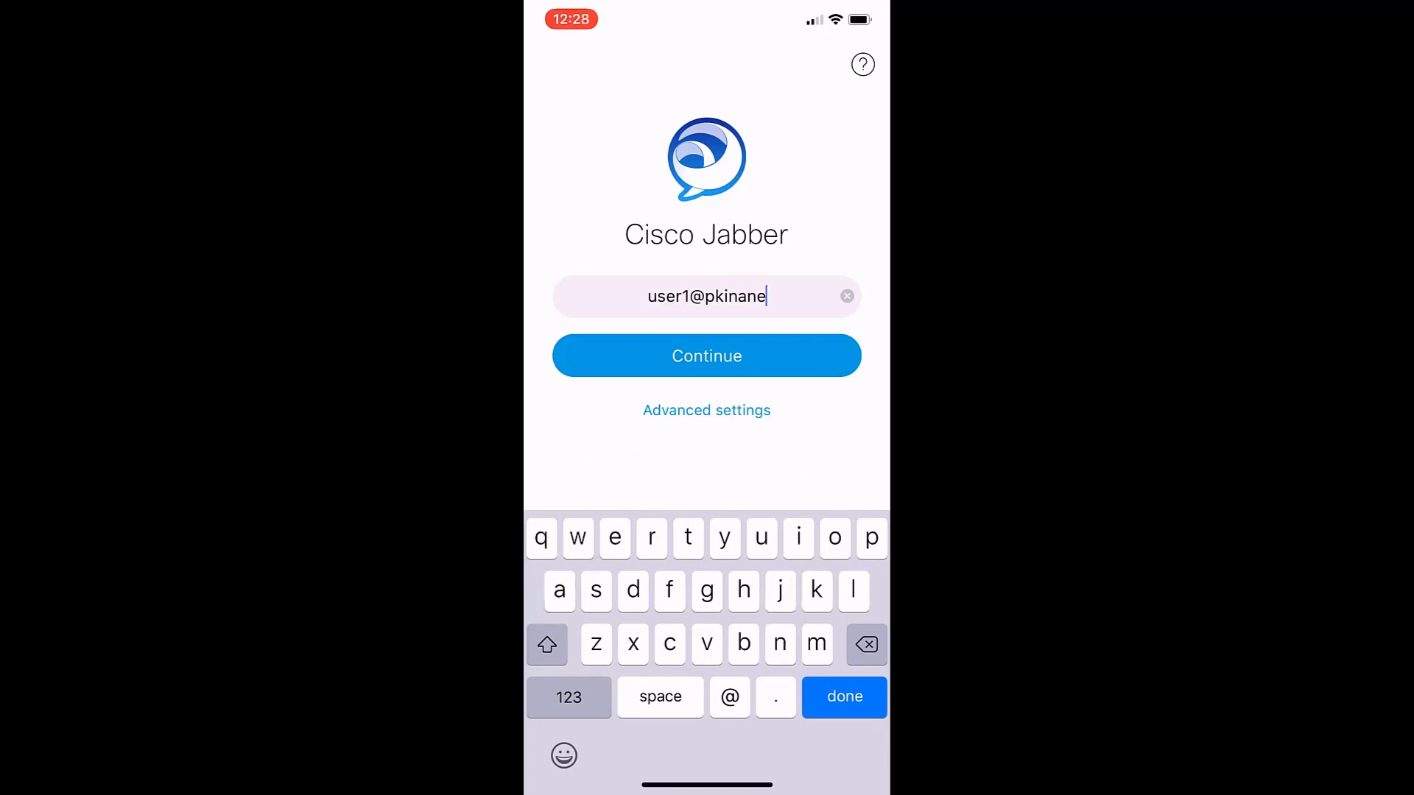
click(707, 356)
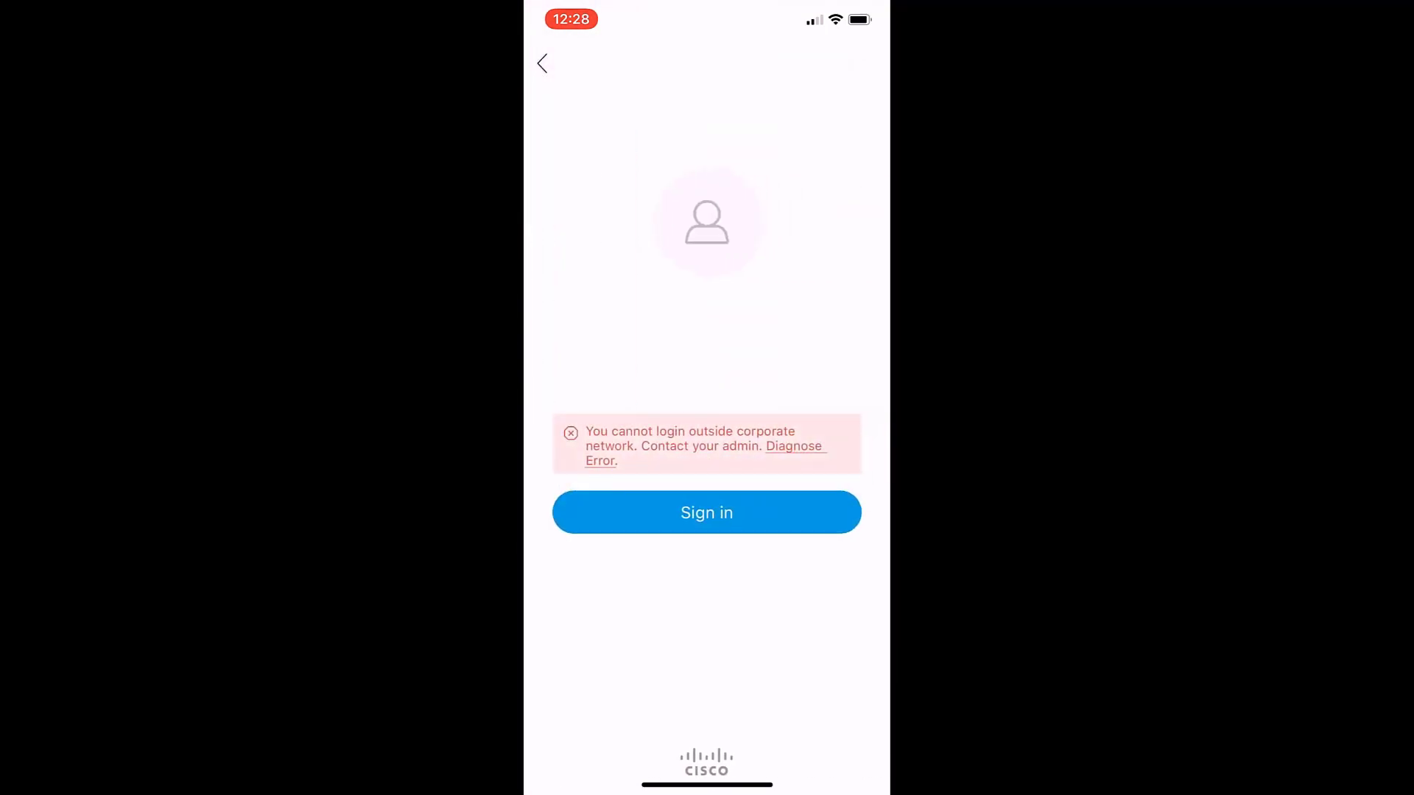
Turn off Wi-Fi in Control Center so the phone uses cellular data.
click(707, 513)
drag(858, 11, 854, 368)
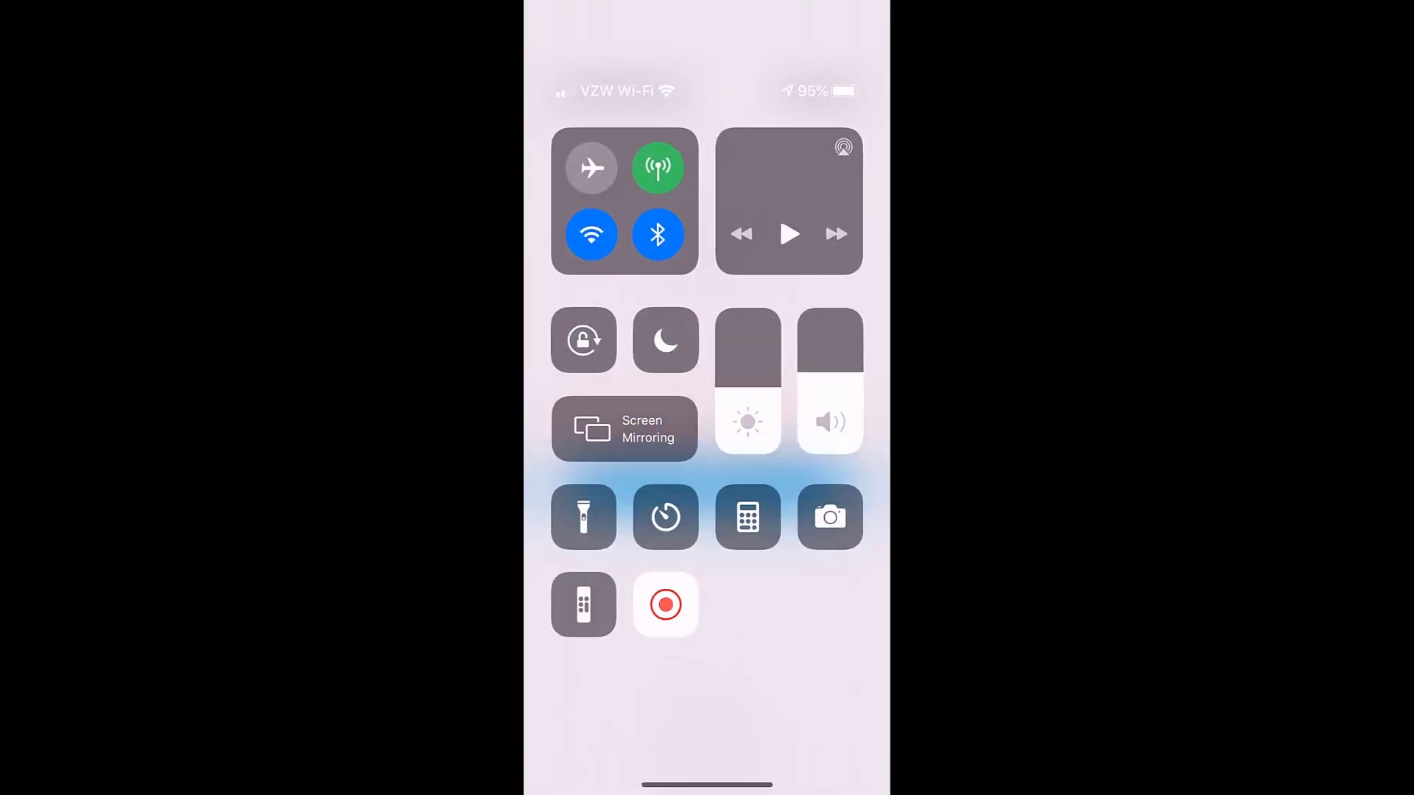
click(591, 231)
drag(707, 784, 707, 442)
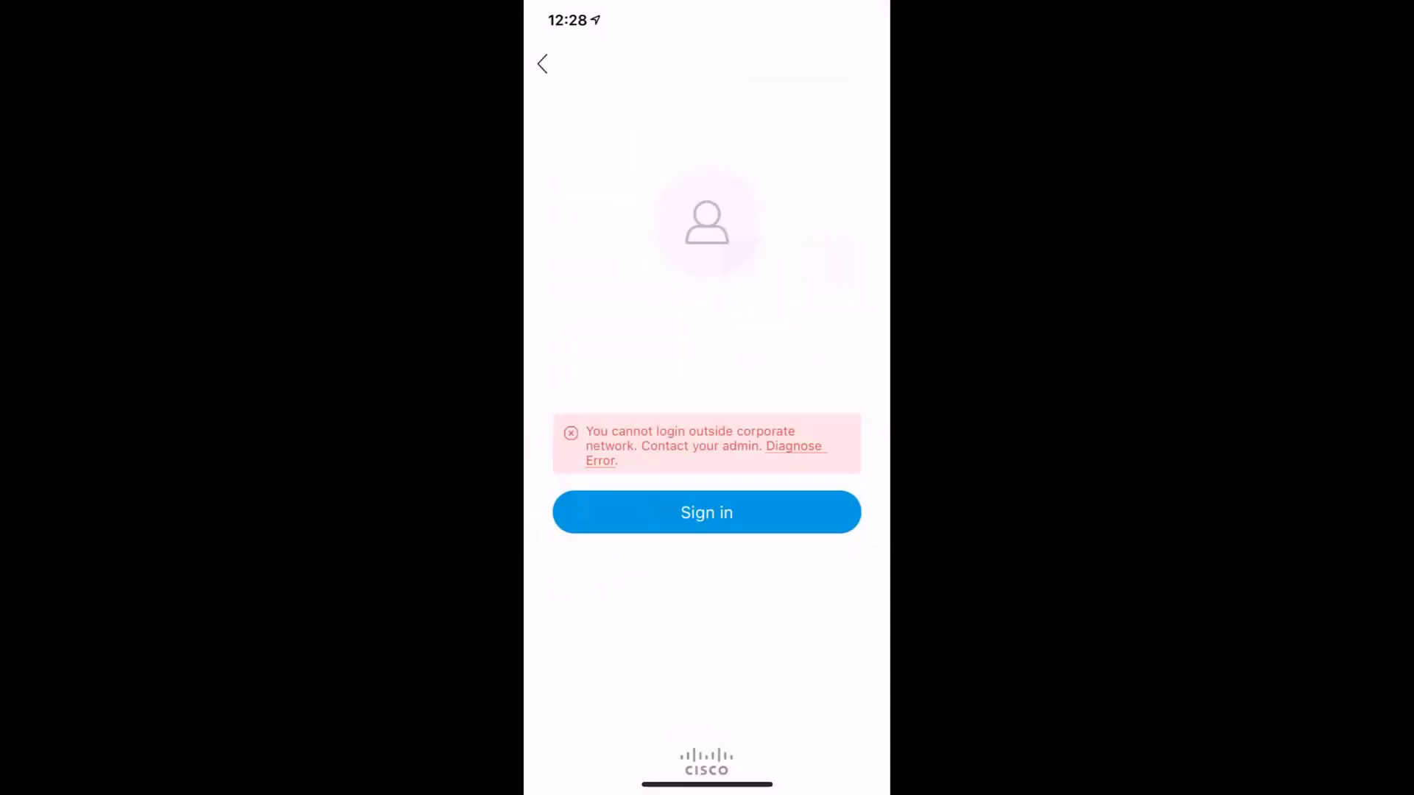
Sign in to Jabber over cellular, accepting the certificate warning and entering the password.
click(707, 512)
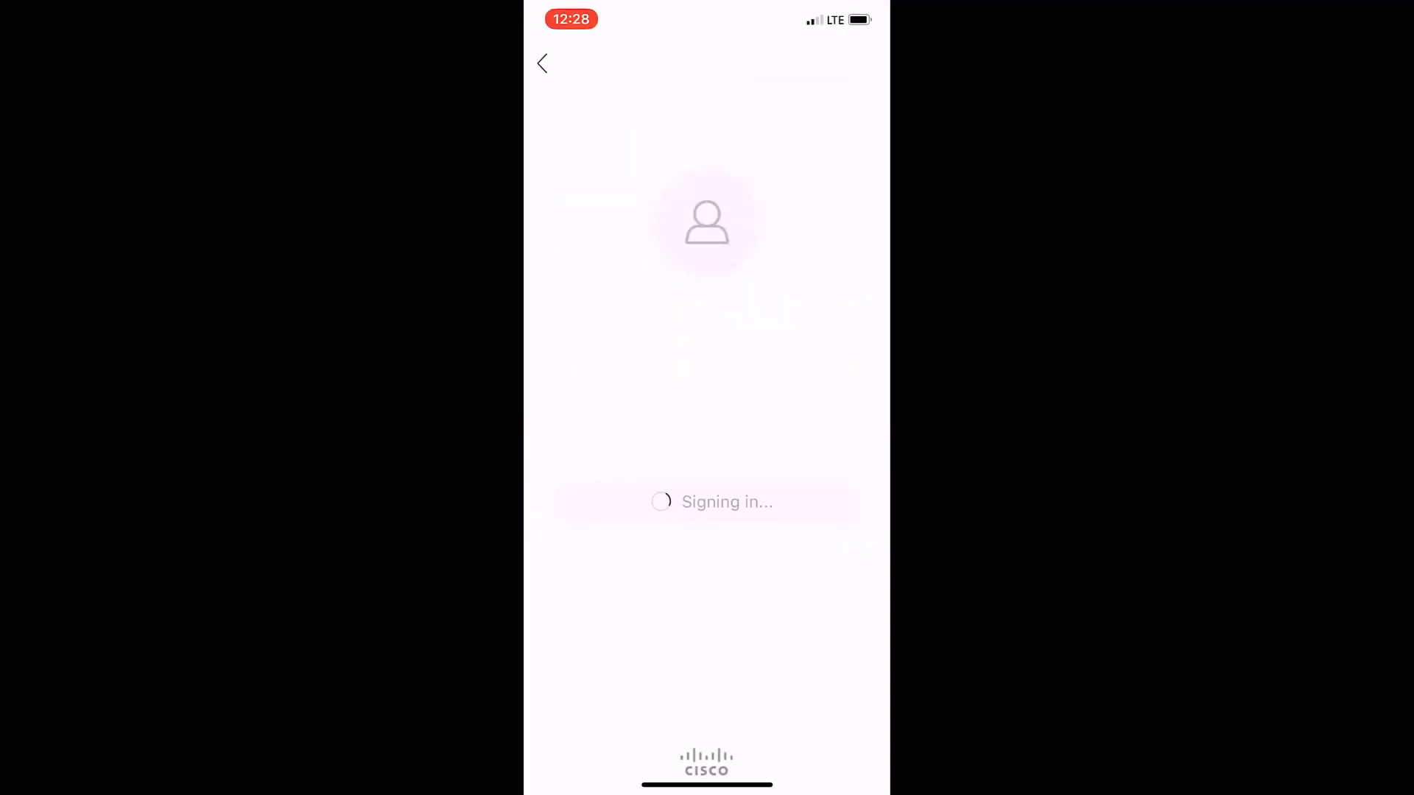
click(773, 466)
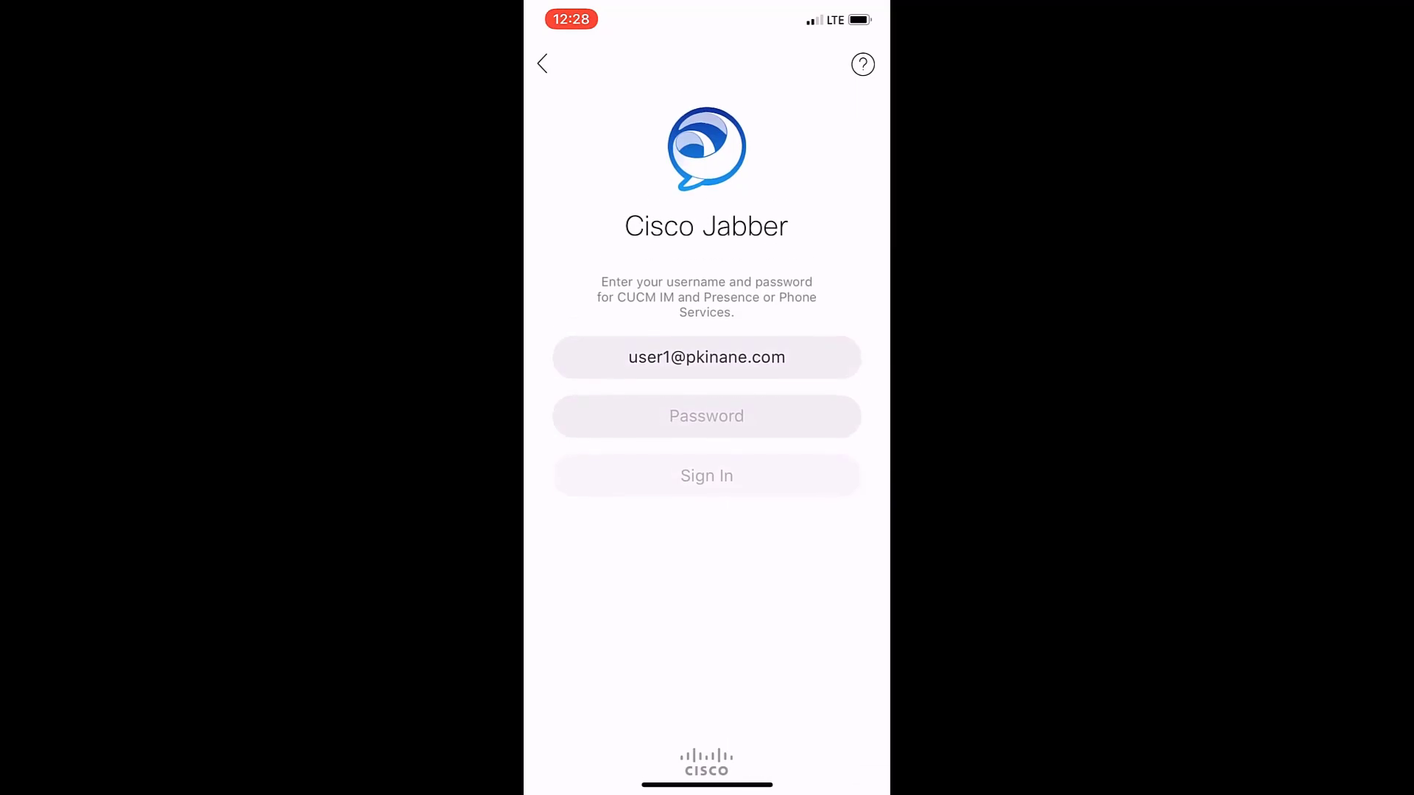
text(p)
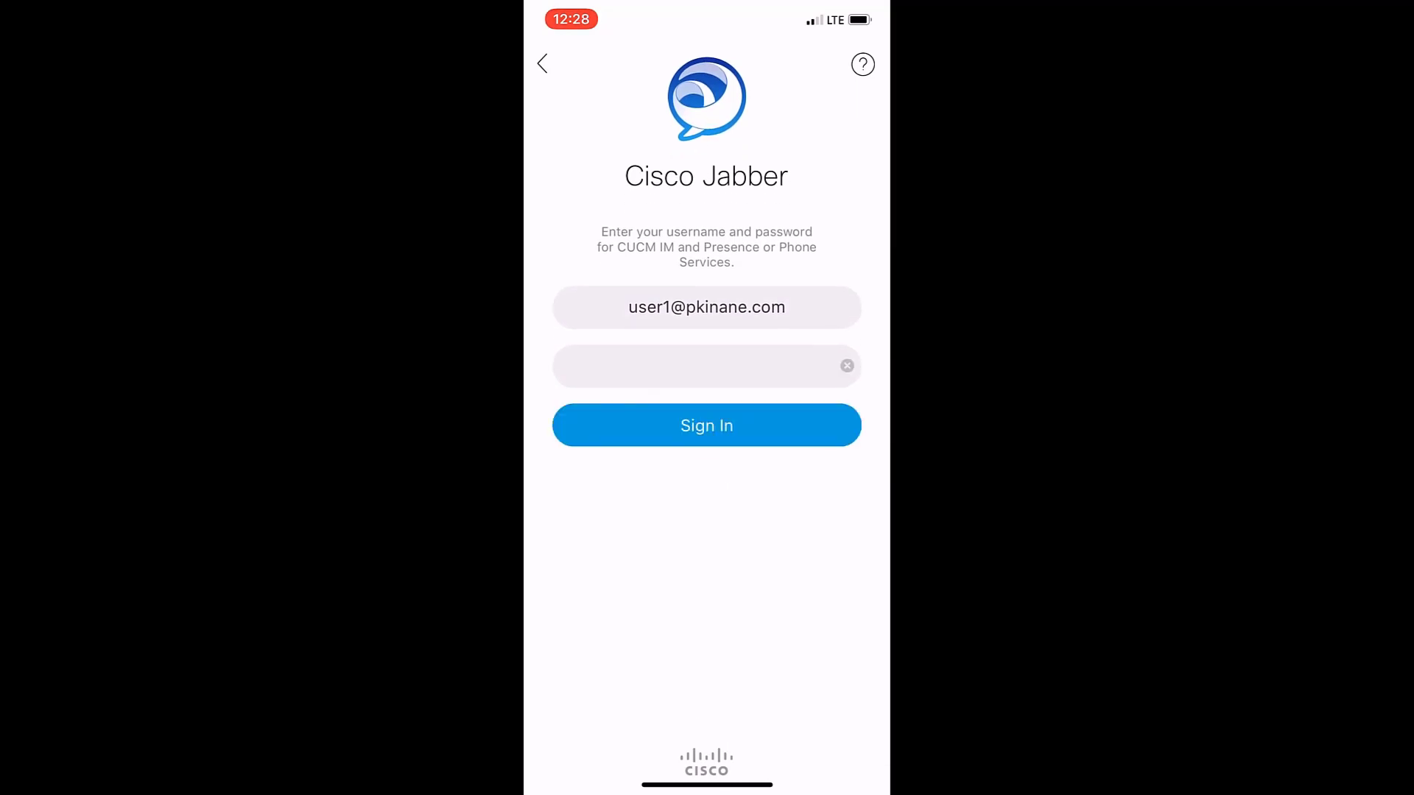
key(Return)
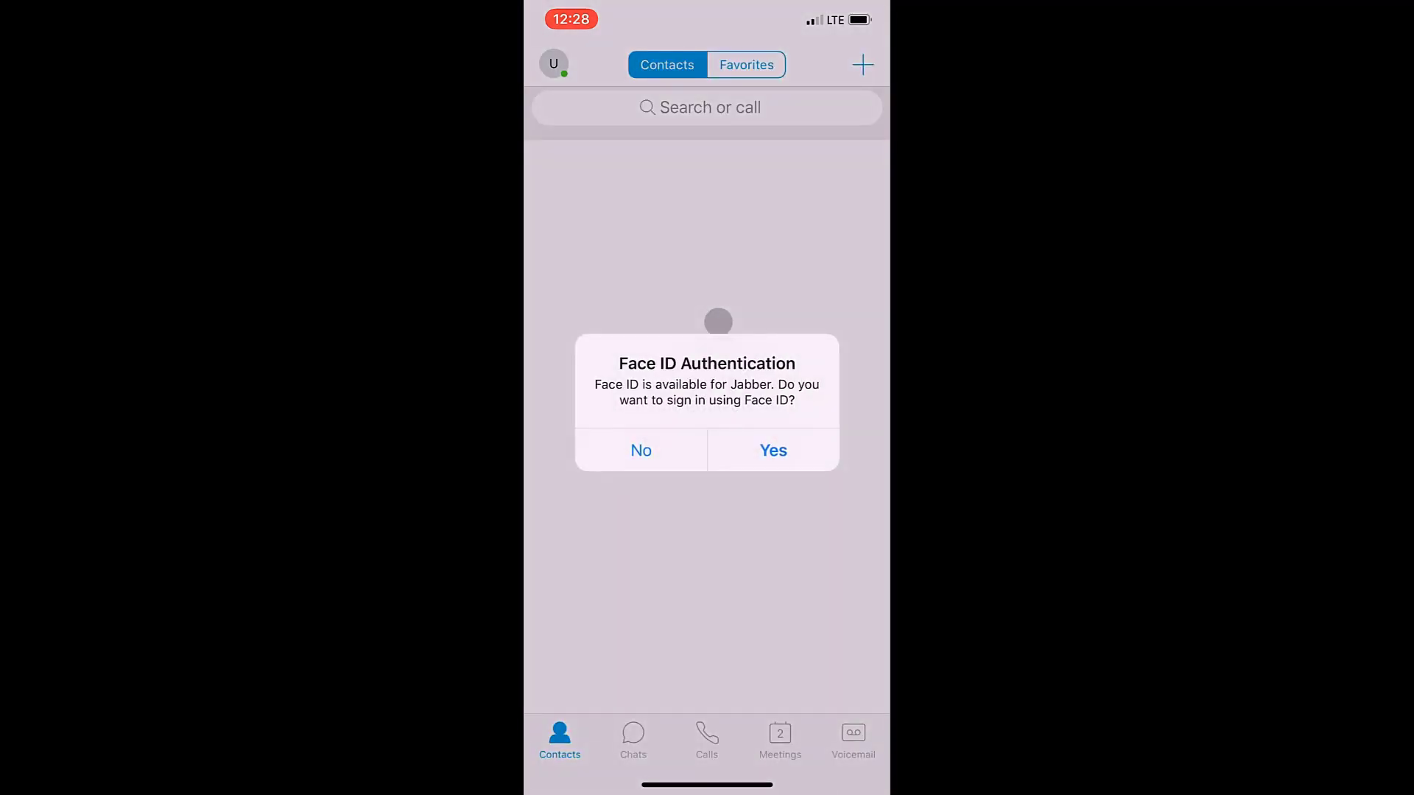
Decline Face ID and open the Me page showing all accounts connected.
click(641, 450)
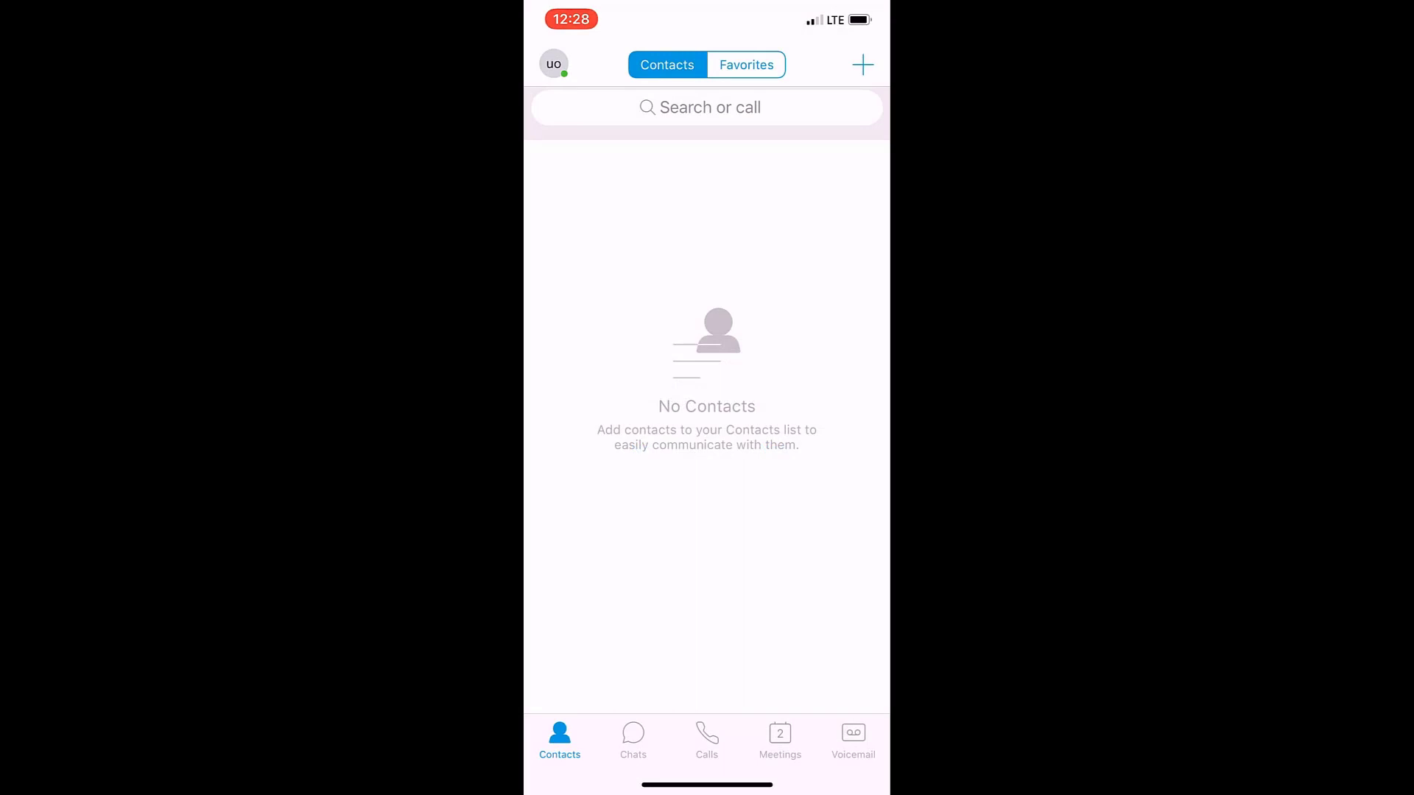
click(554, 64)
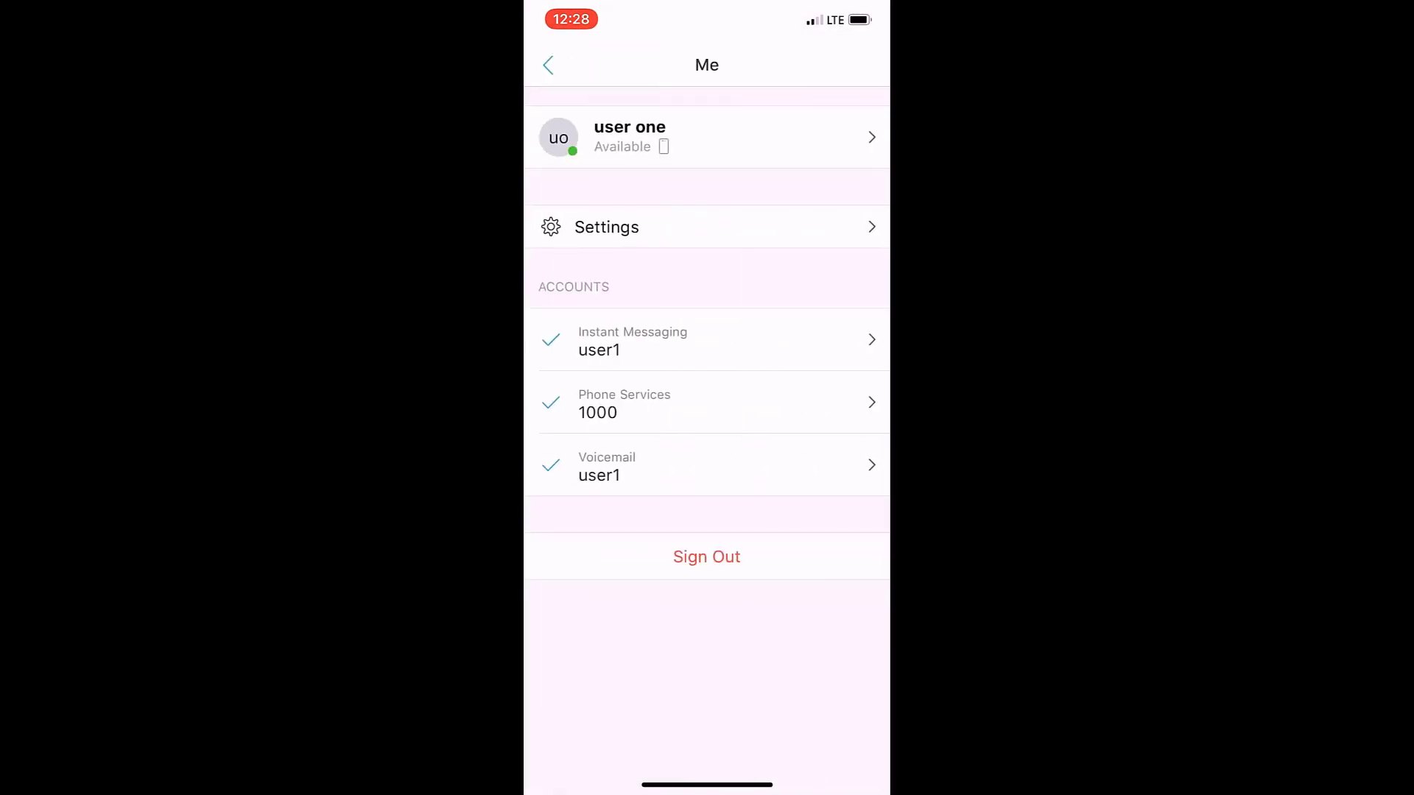